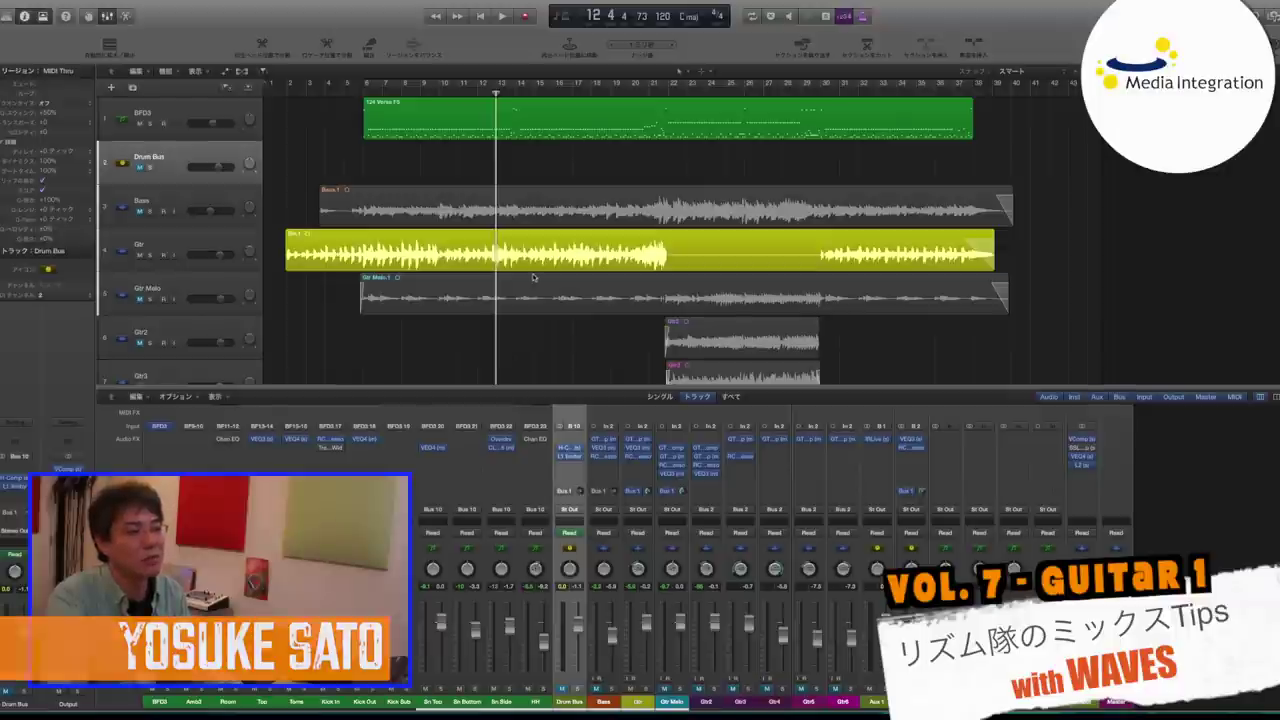
- Select the Gtr track and play back its recorded guitar part from bar 6 to hear the unprocessed sound
click(236, 243)
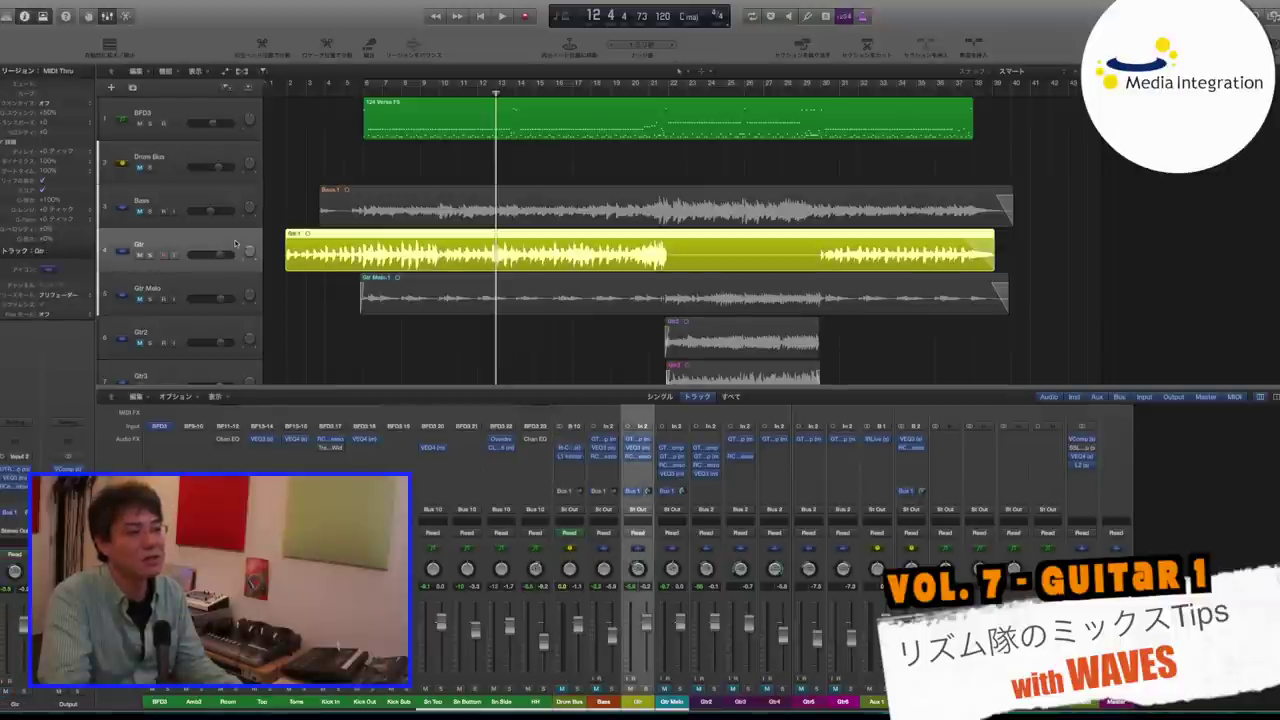
click(640, 447)
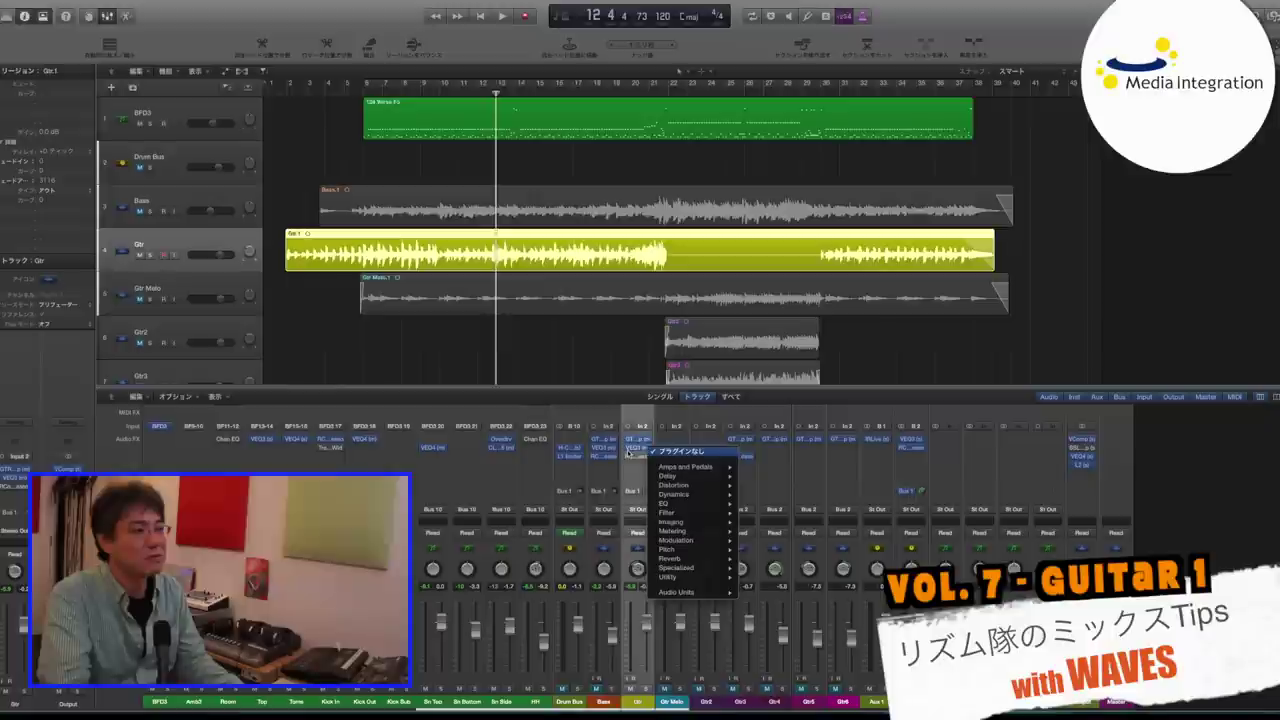
click(628, 450)
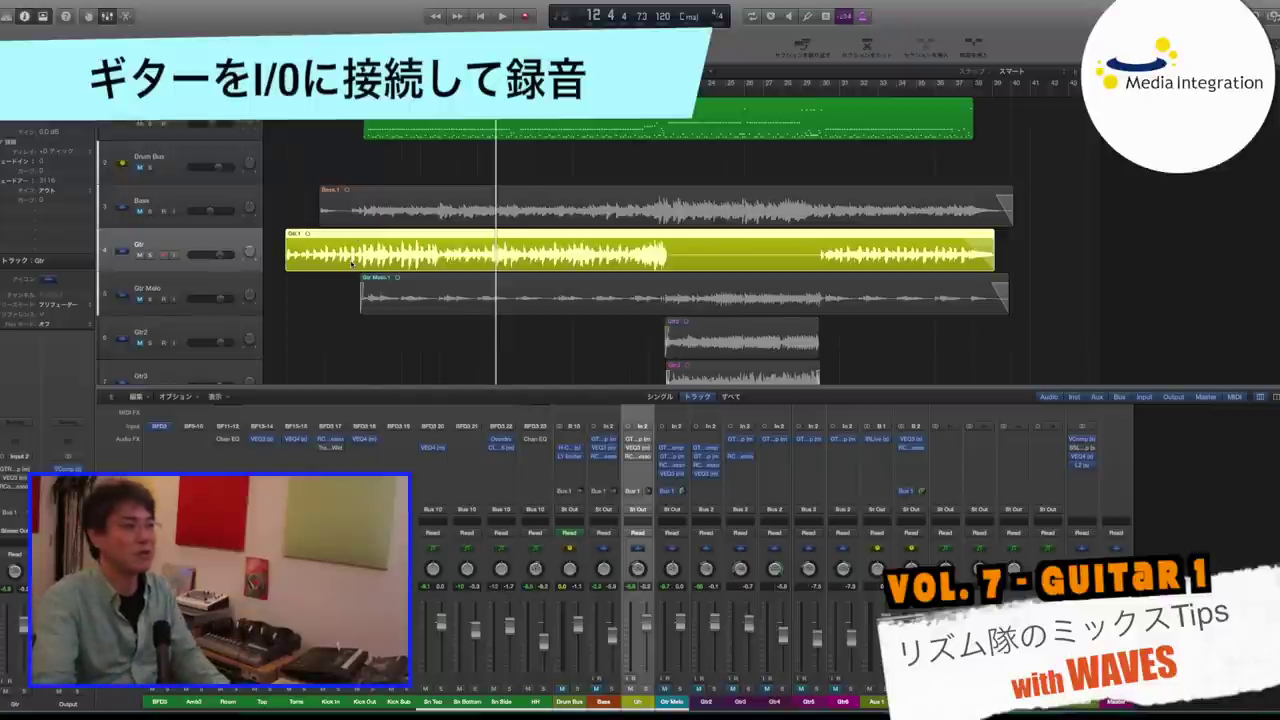
key(Return)
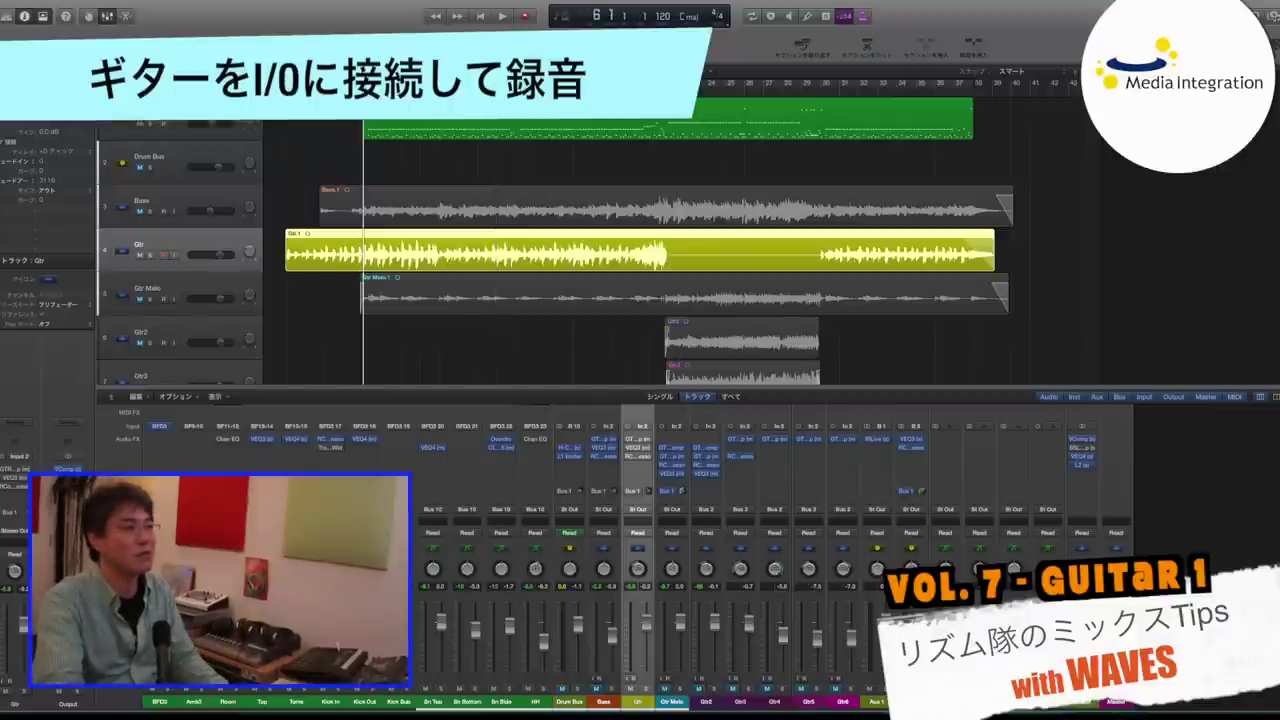
key(space)
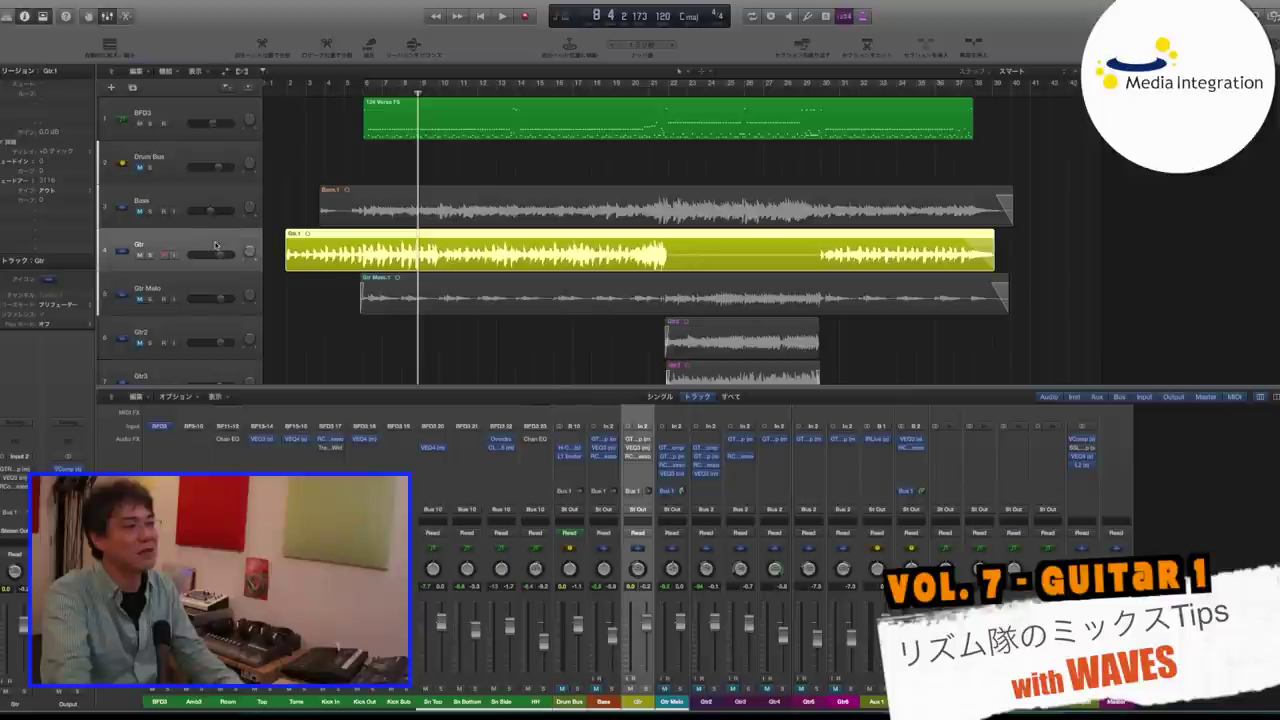
click(283, 95)
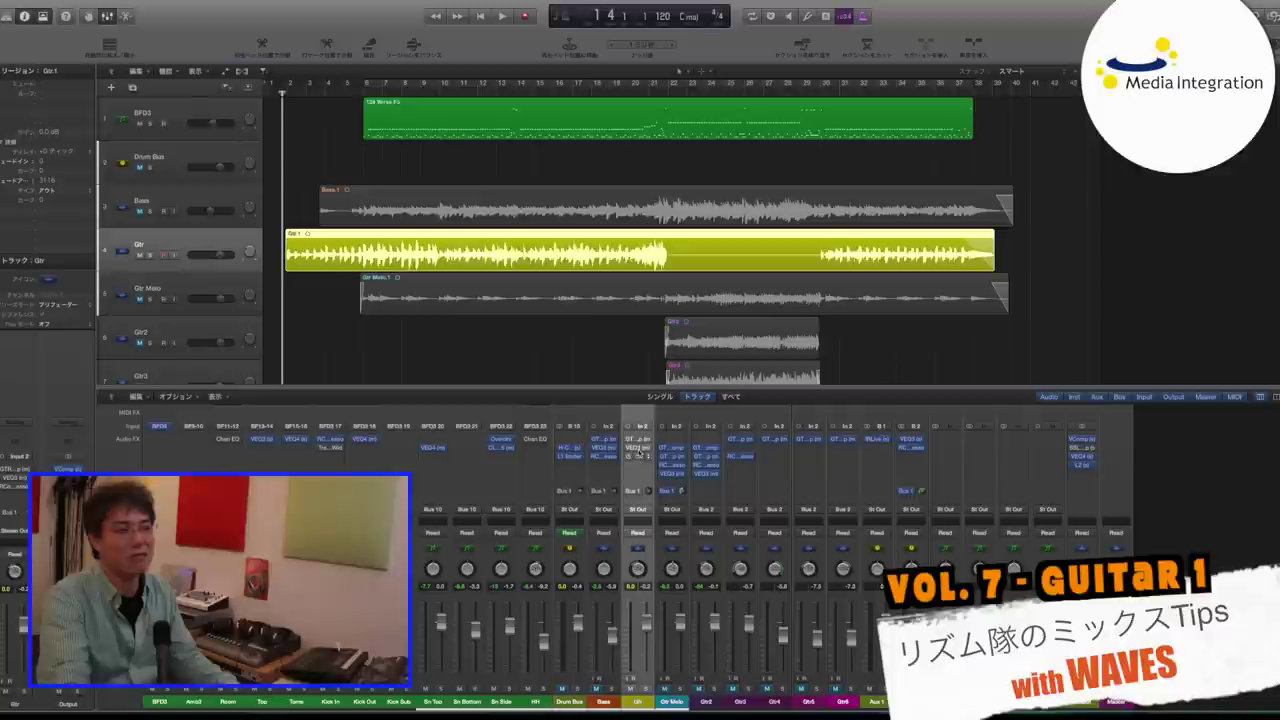
- Open the GTR Amp plug-in on the Gtr channel and place its window over the mixer
click(637, 443)
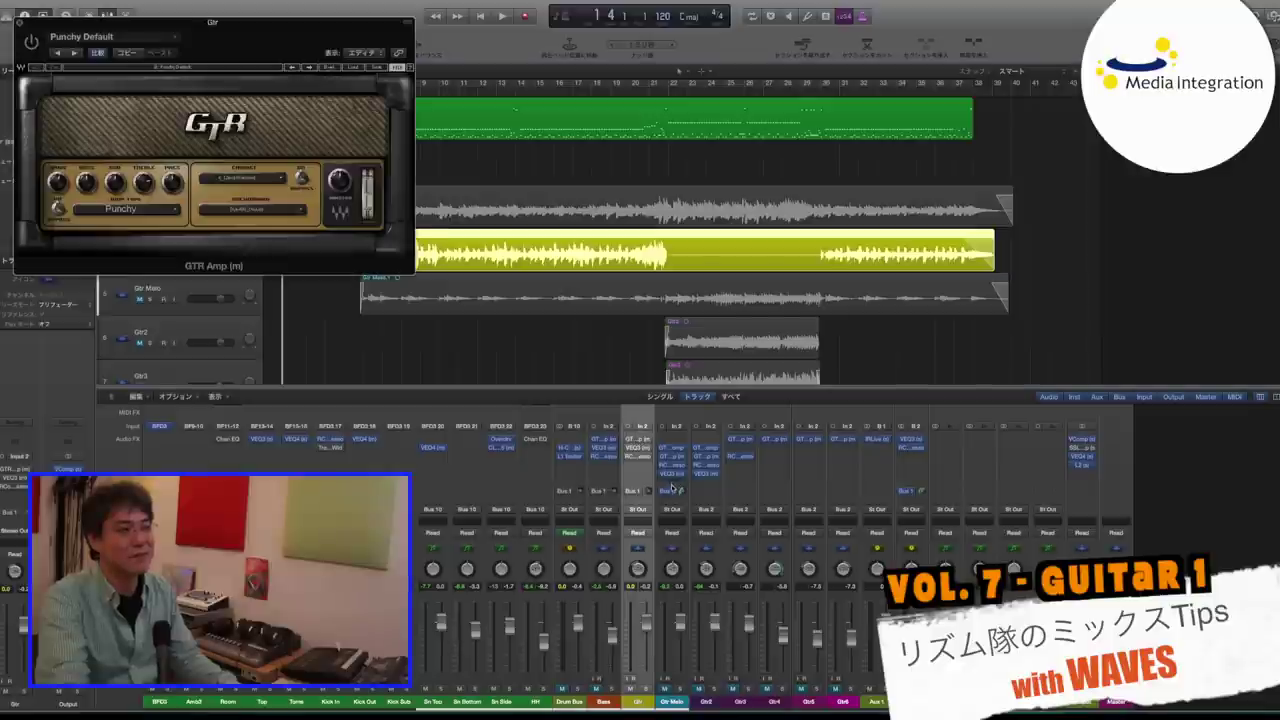
drag(242, 40, 830, 417)
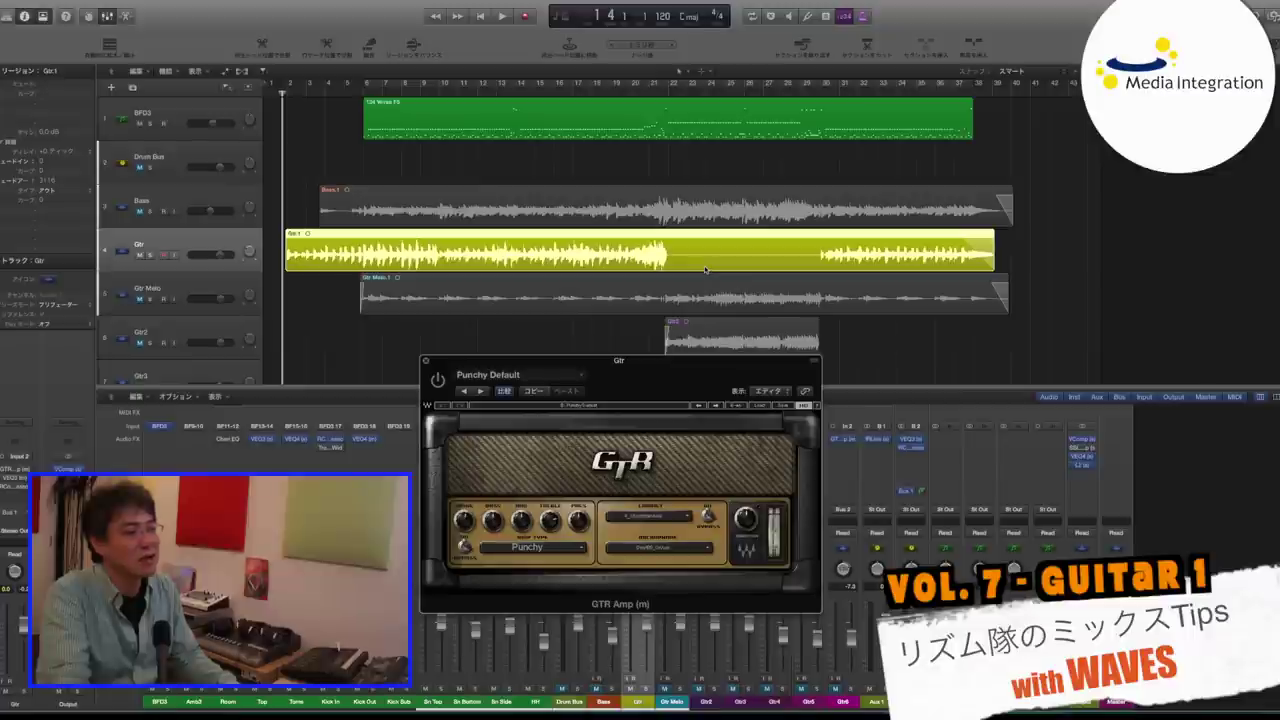
drag(636, 366, 621, 357)
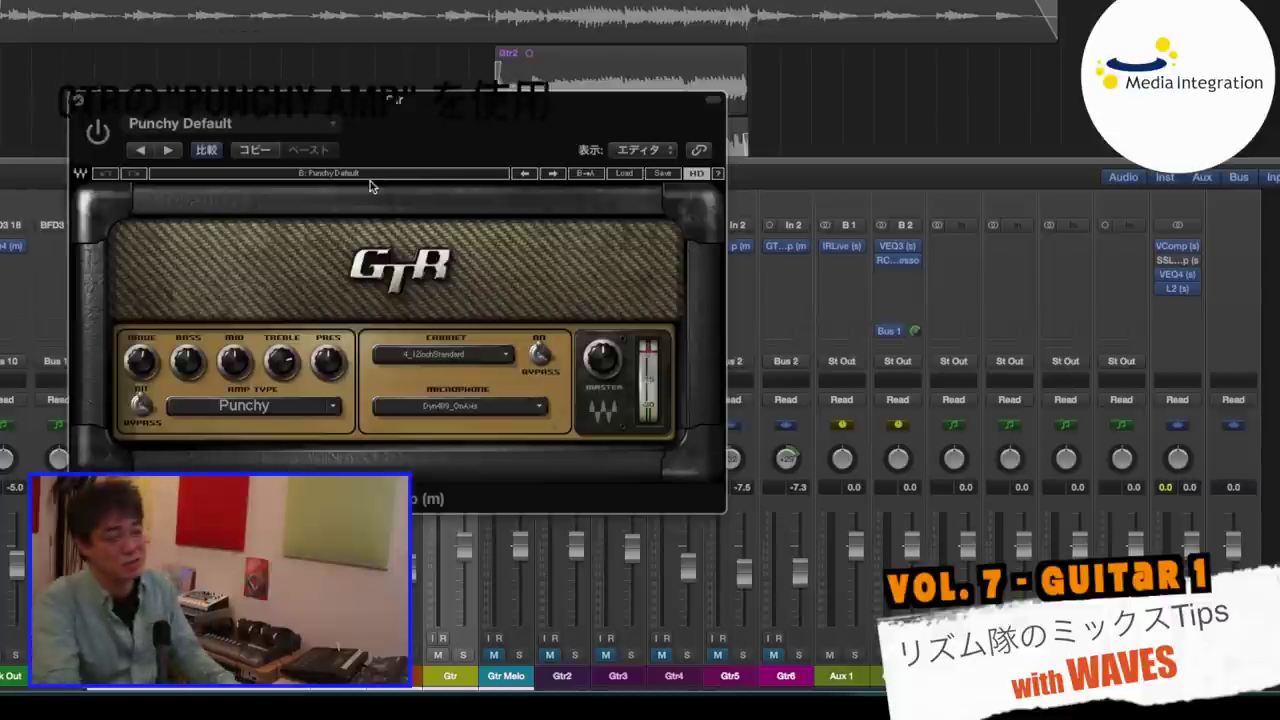
- Load the Punchy Default preset from the PunchyAmp factory presets in GTR Amp
click(624, 174)
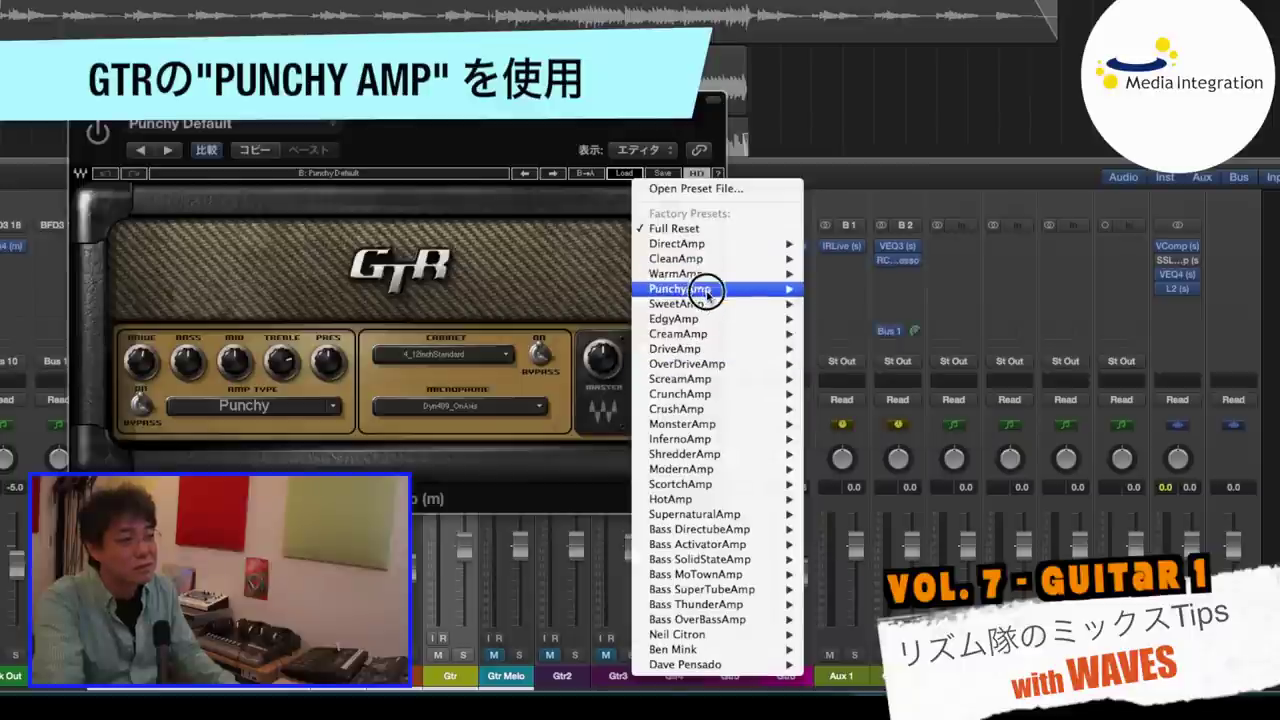
mouse_move(717, 289)
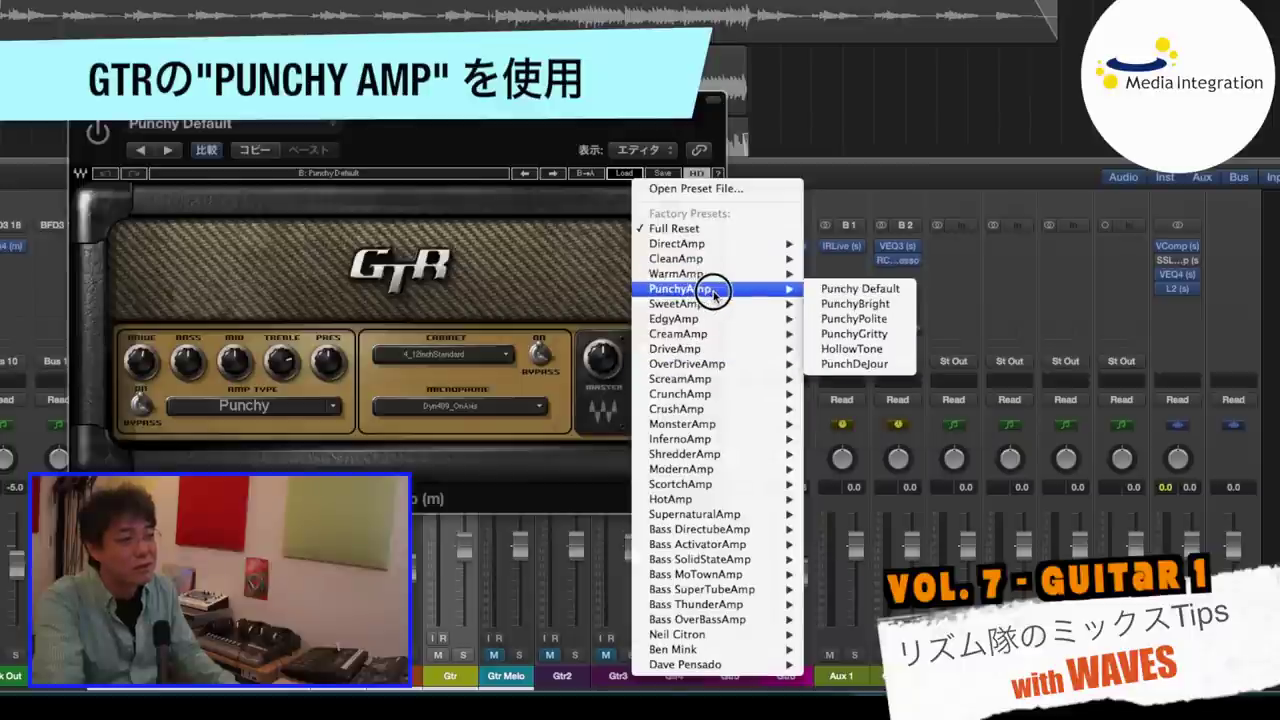
click(845, 291)
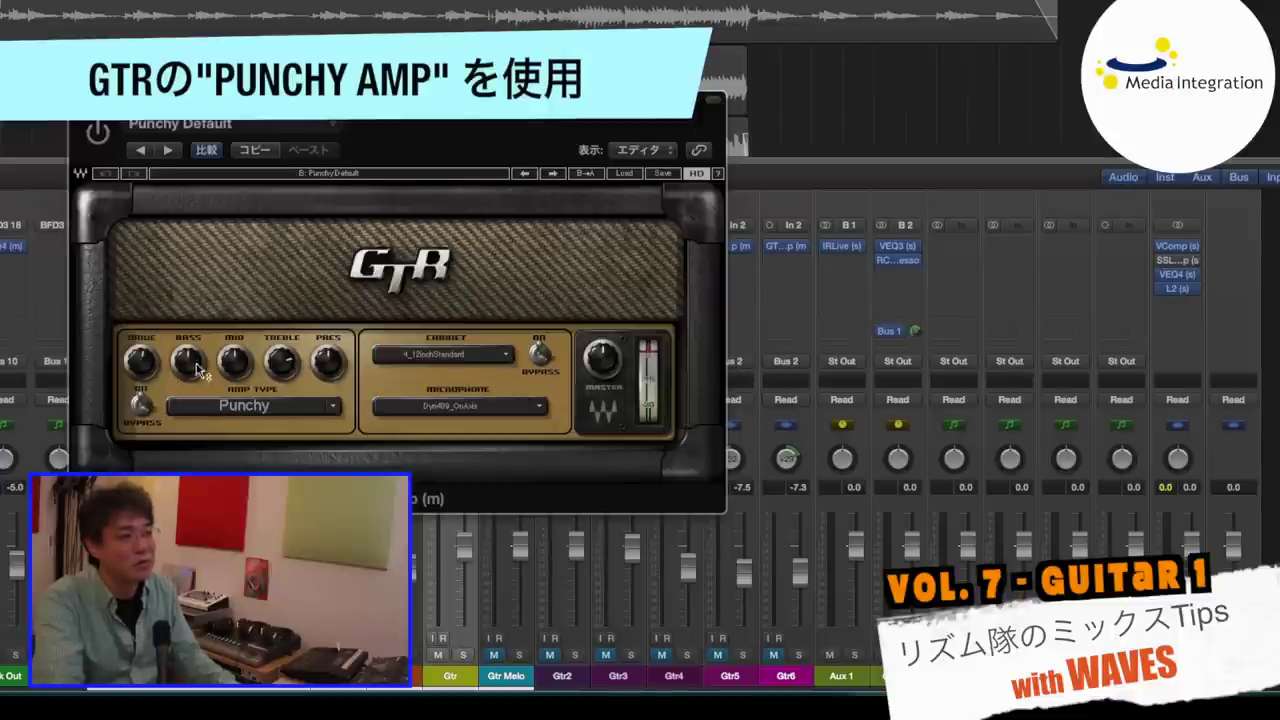
mouse_move(241, 369)
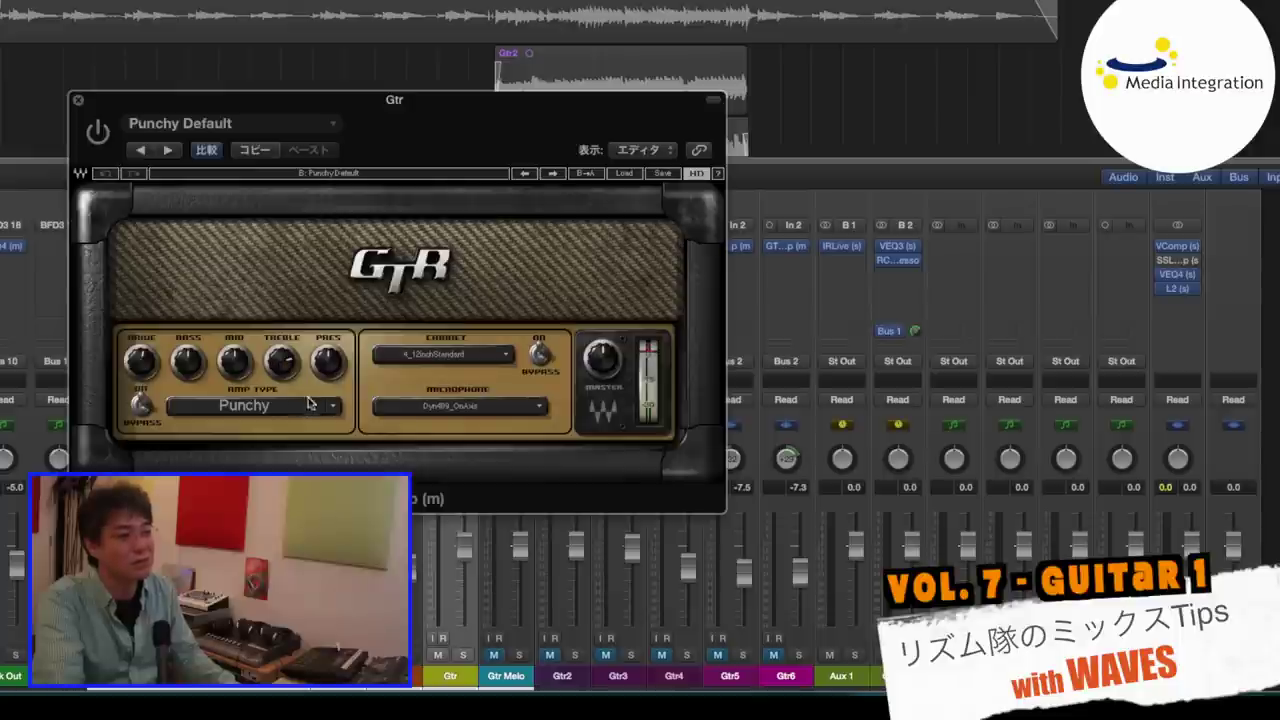
- Enable GTR Amp and play the song, toggling the plug-in off and on to compare the guitar sound
click(97, 137)
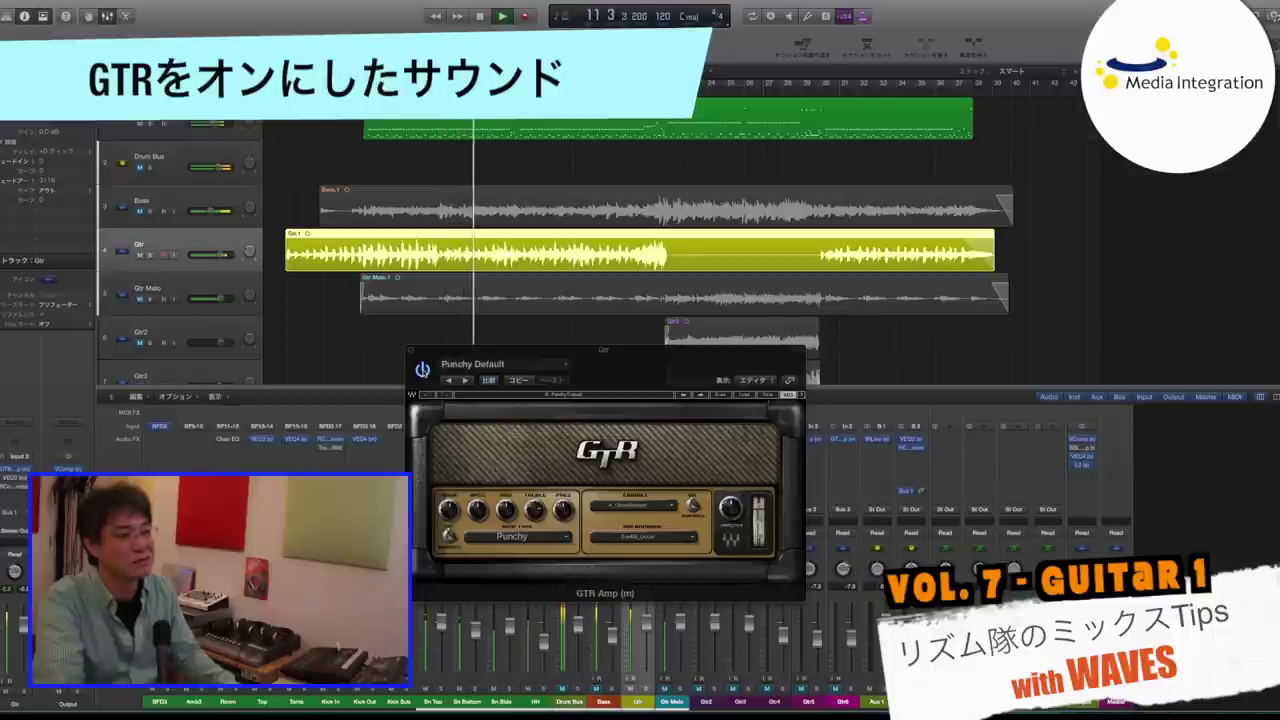
key(space)
click(422, 369)
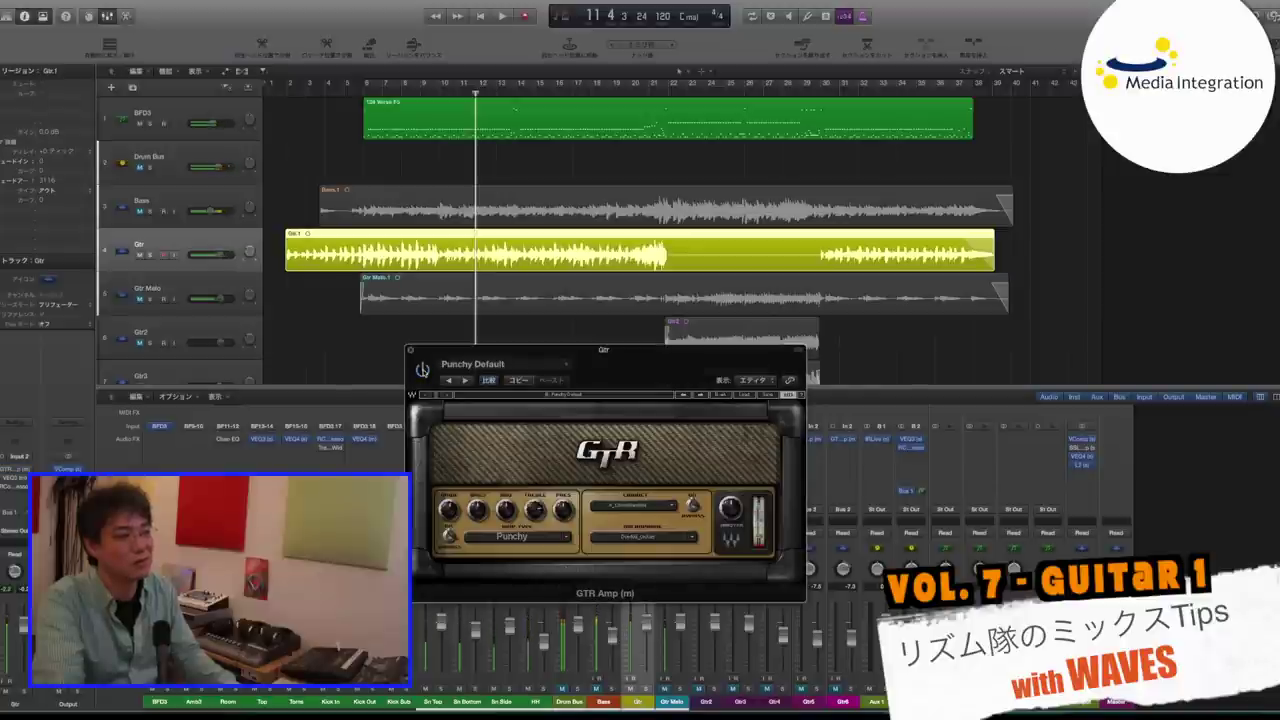
key(space)
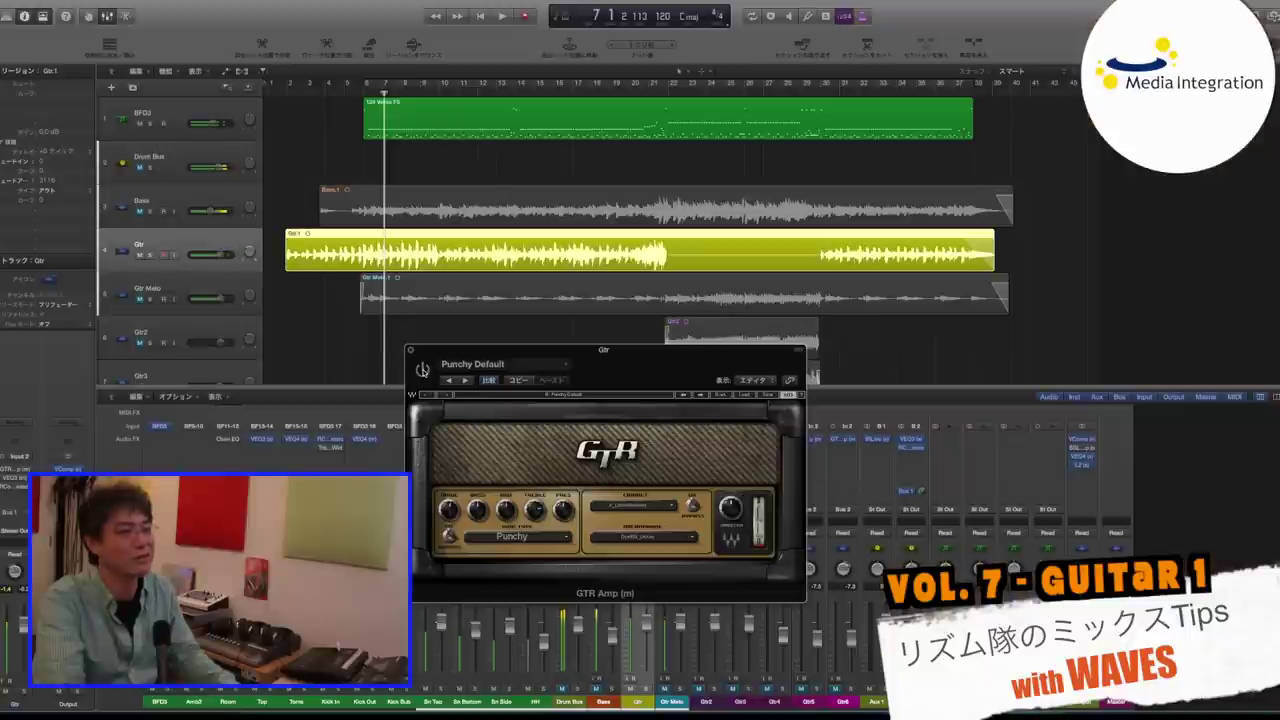
click(422, 369)
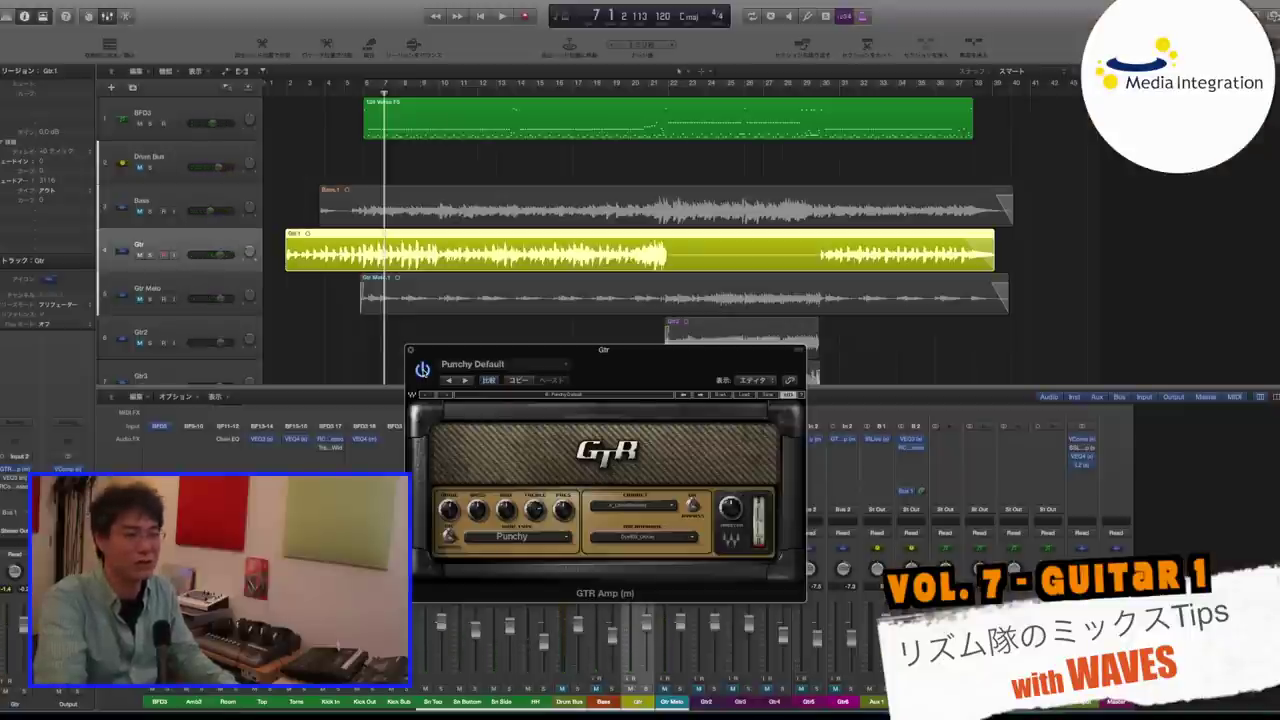
key(space)
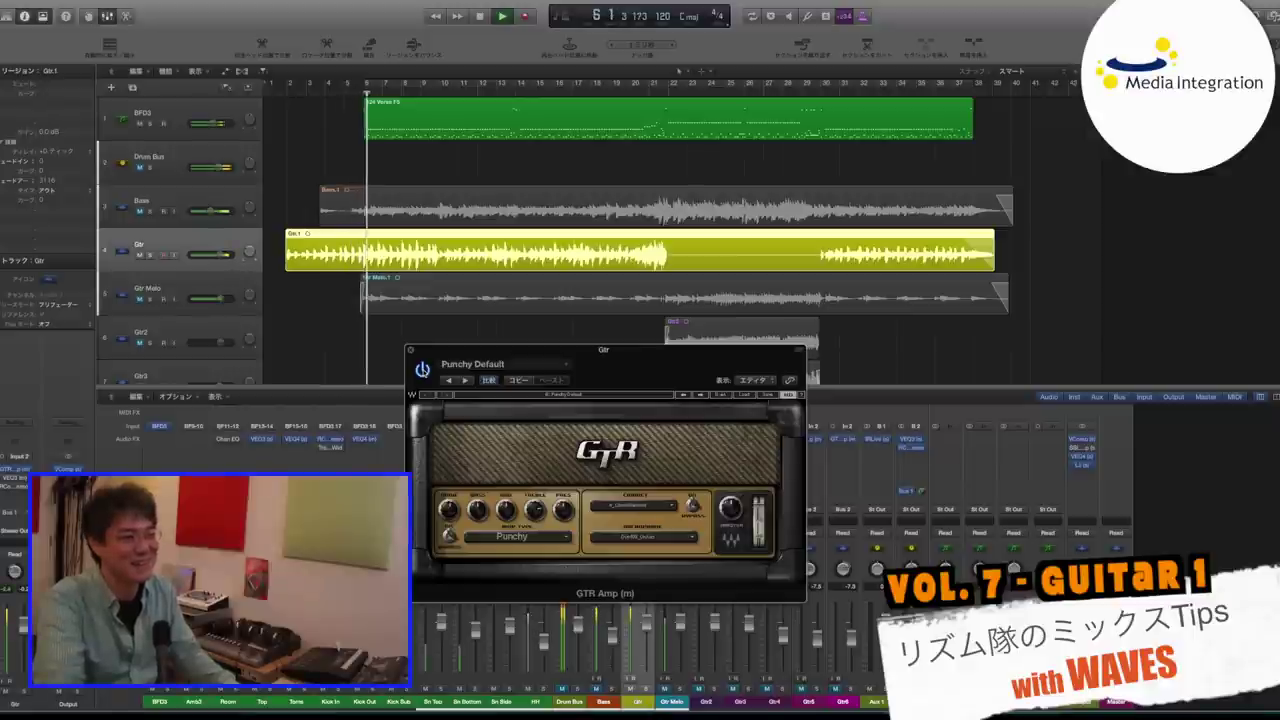
key(space)
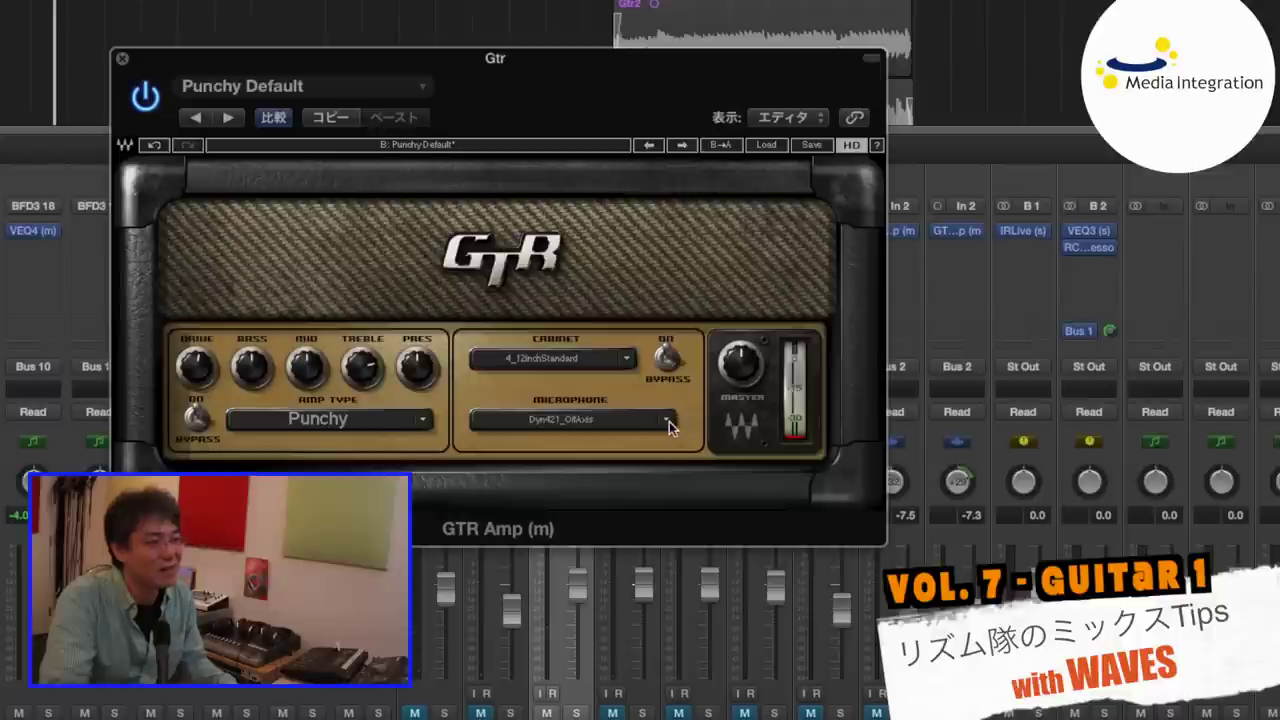
- Set the GTR Amp microphone to Dyn421_OffAxis and close the plug-in window
click(692, 538)
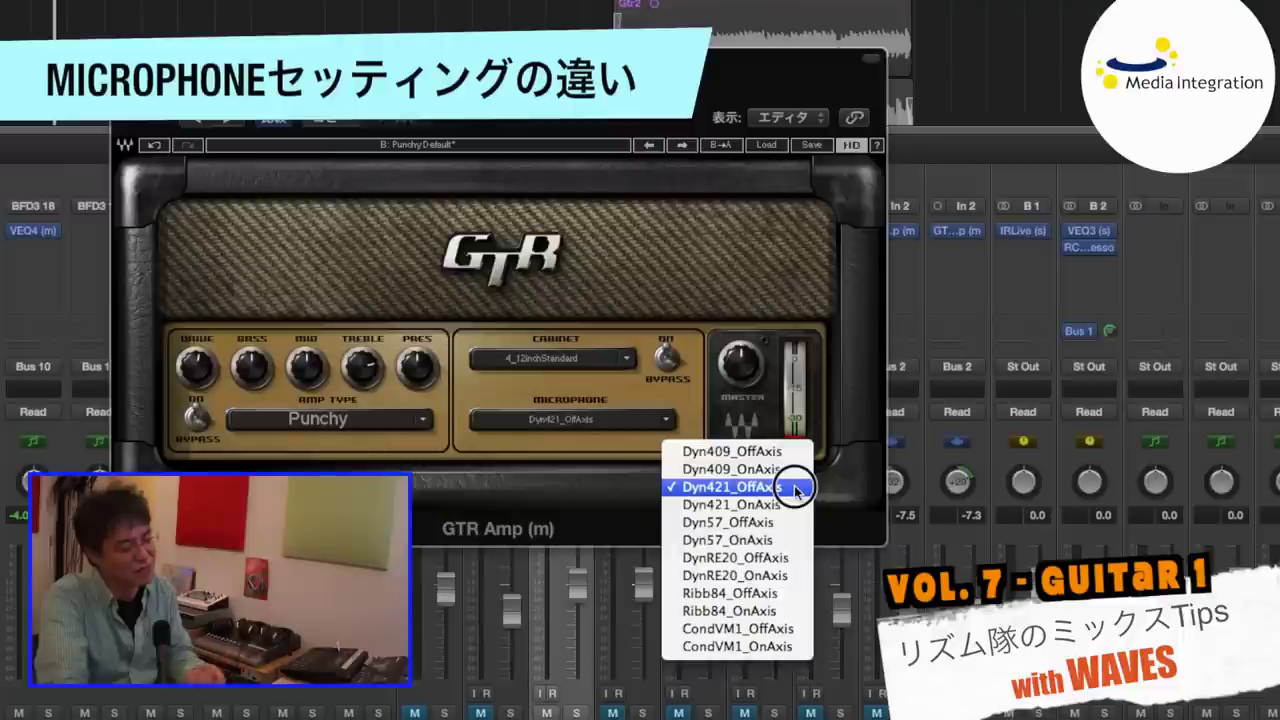
click(829, 325)
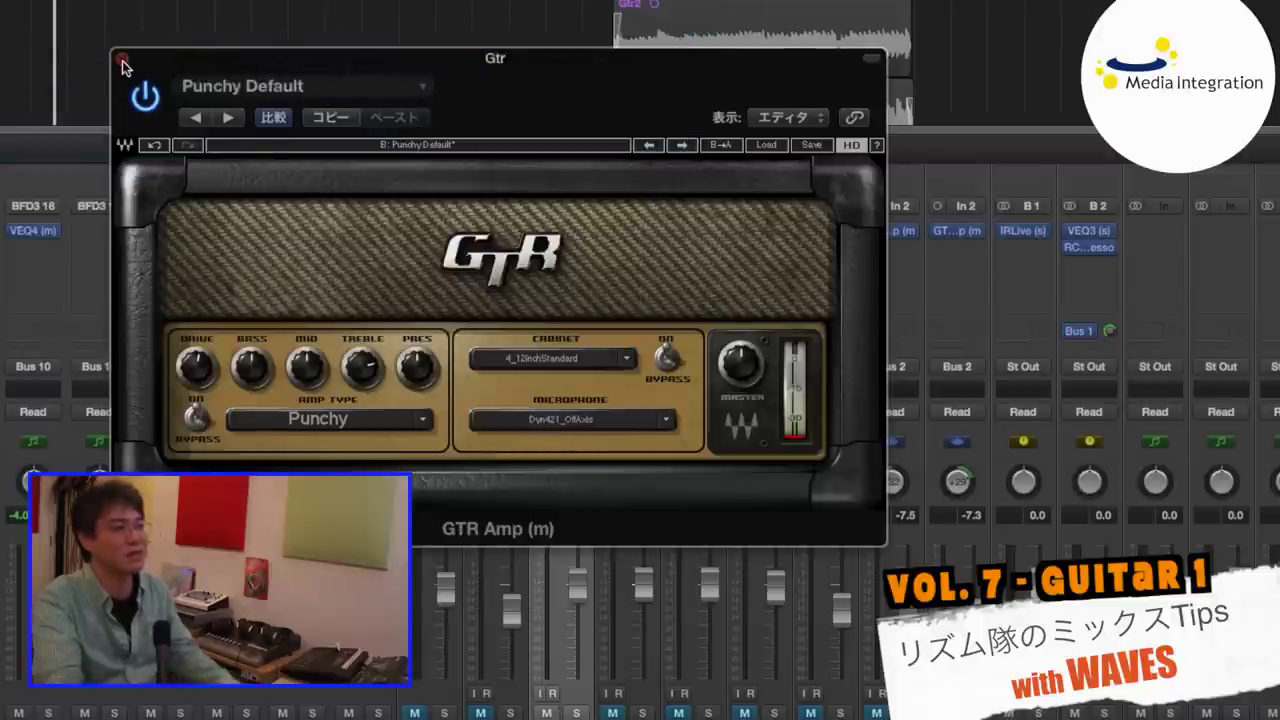
click(123, 63)
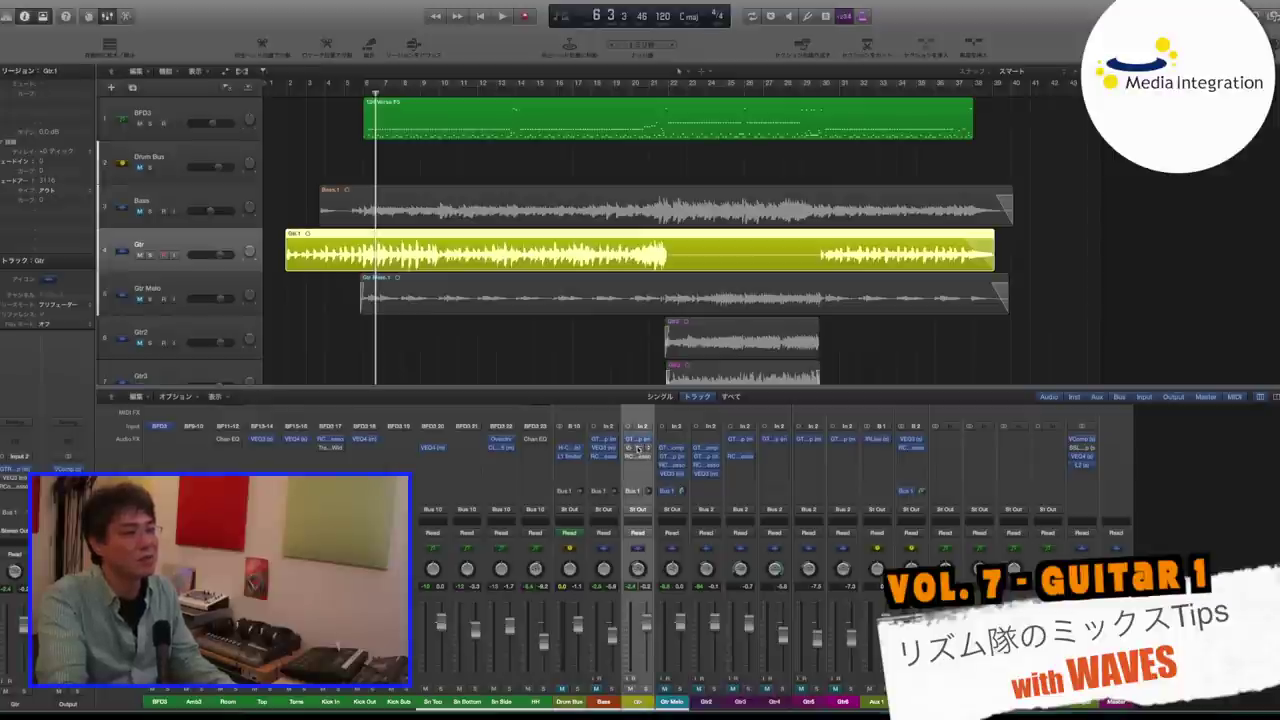
- Enable the VEQ3 equalizer on the Gtr channel, examine its band settings and close its window
click(637, 448)
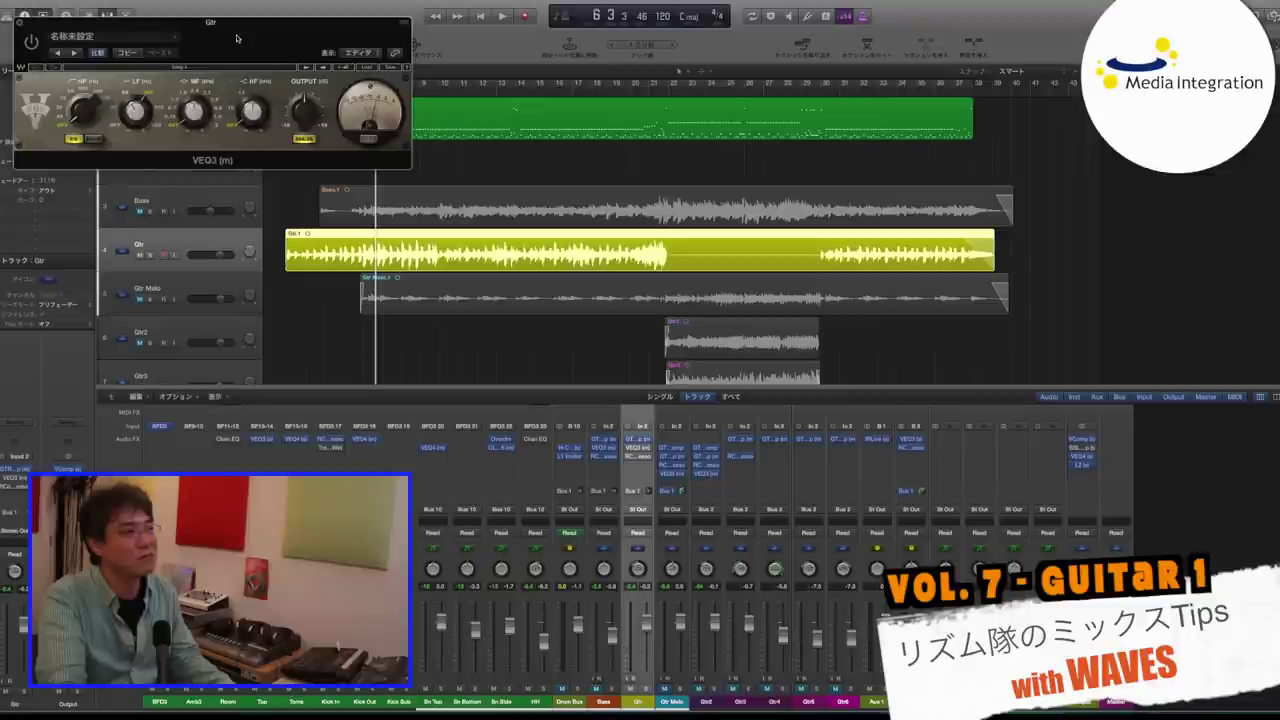
drag(235, 42, 519, 288)
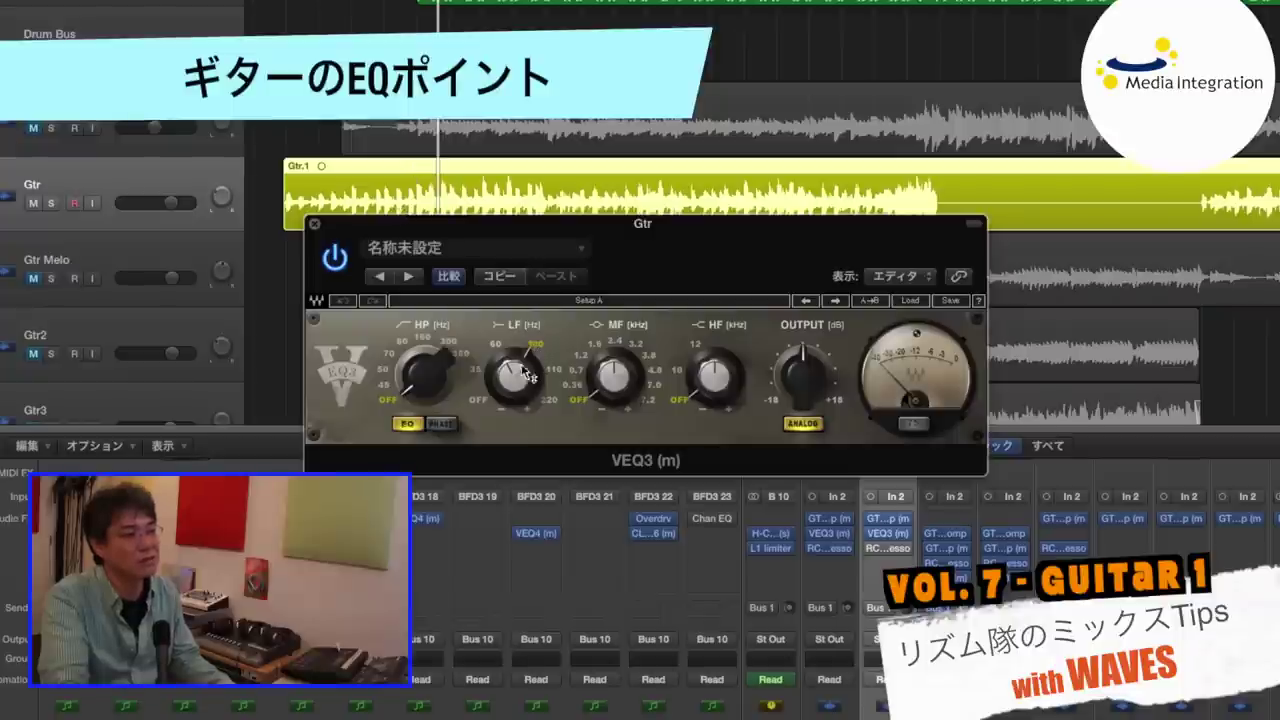
mouse_move(510, 372)
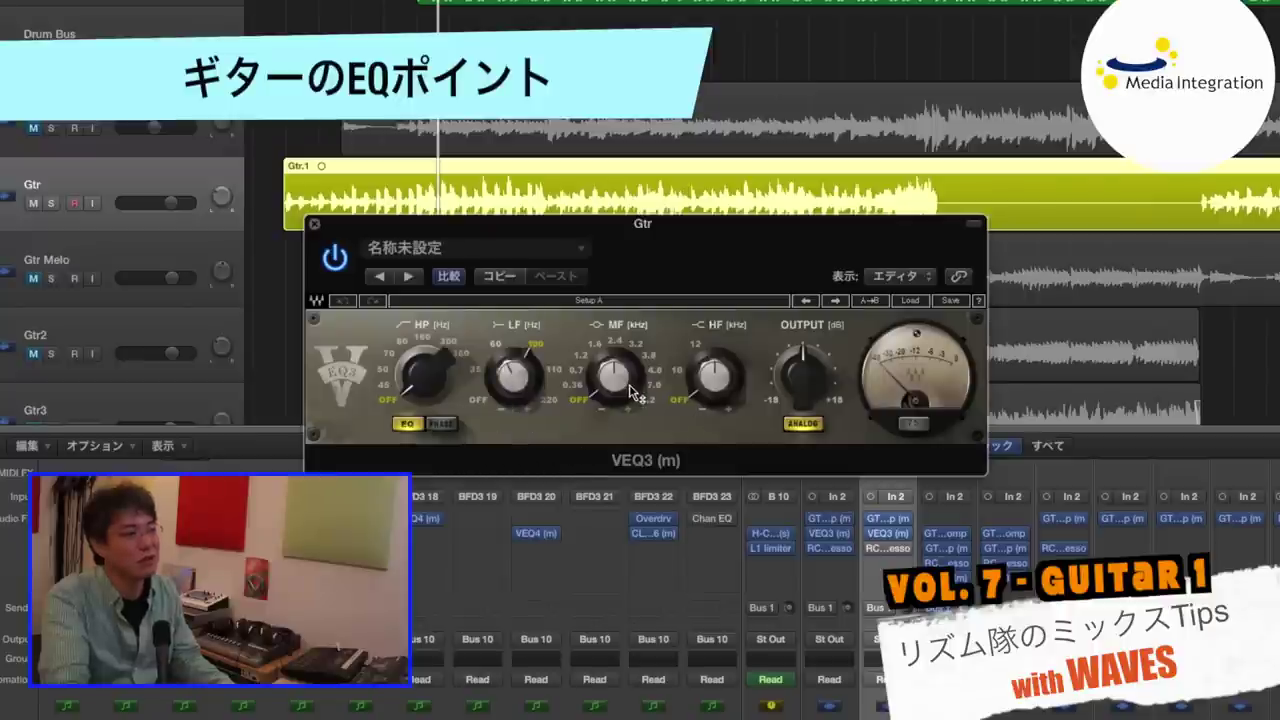
mouse_move(900, 549)
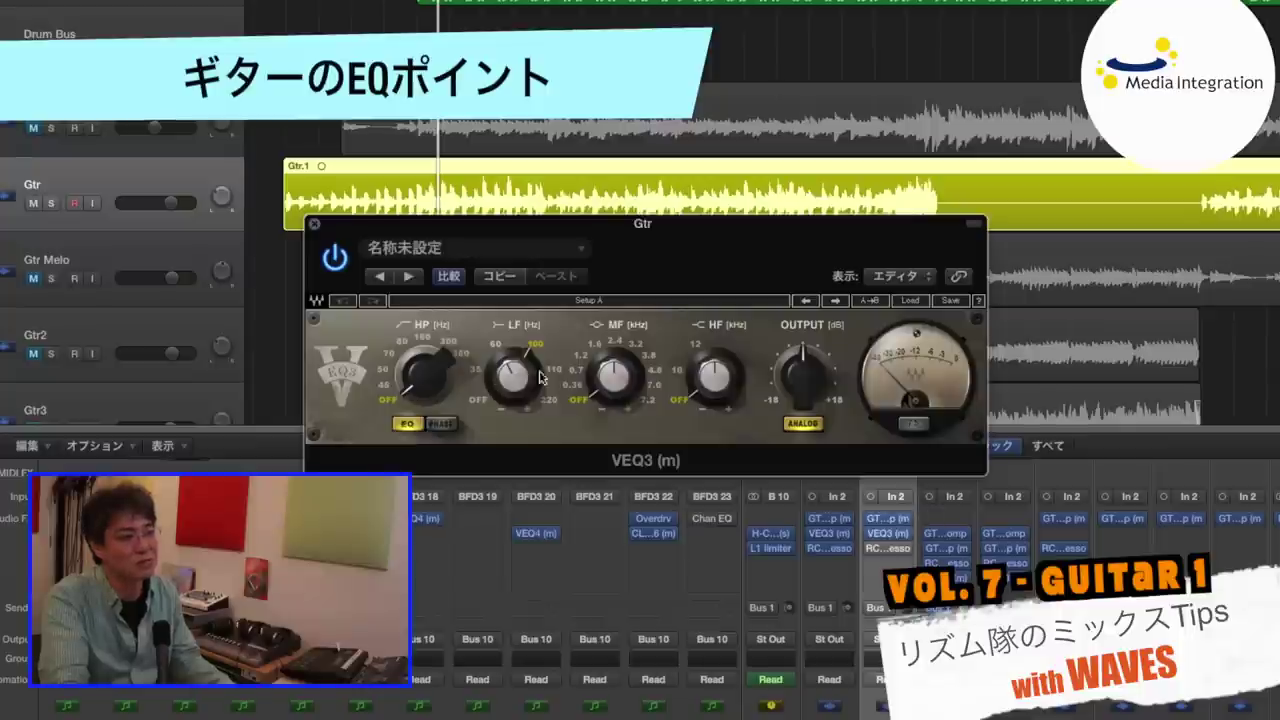
click(315, 224)
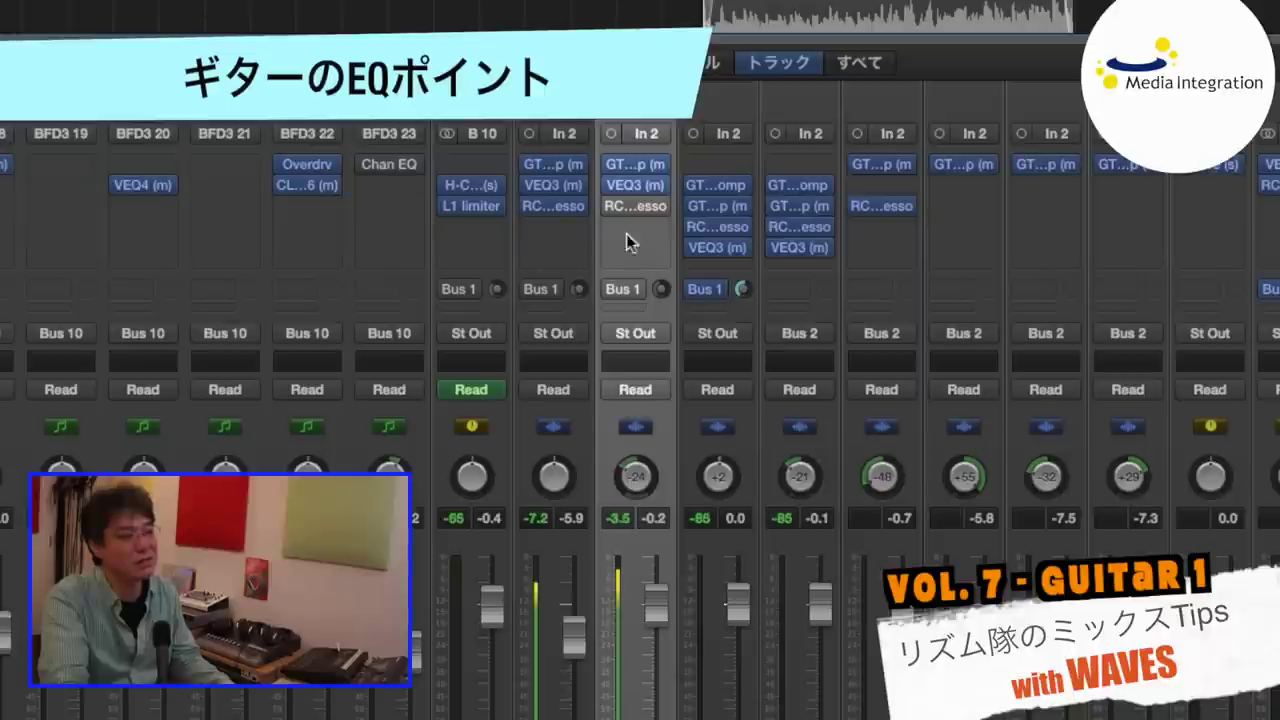
- Open the RCompressor plug-in on the Gtr channel and place its window over the mixer
click(613, 206)
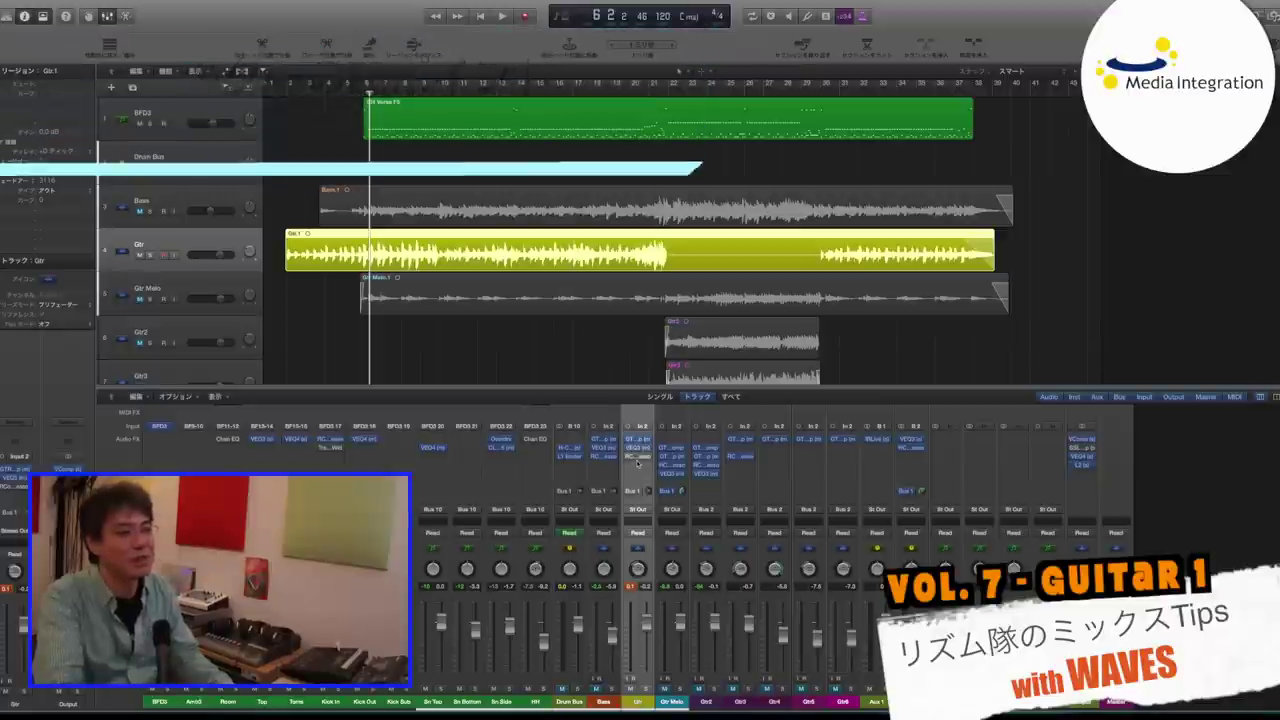
click(637, 456)
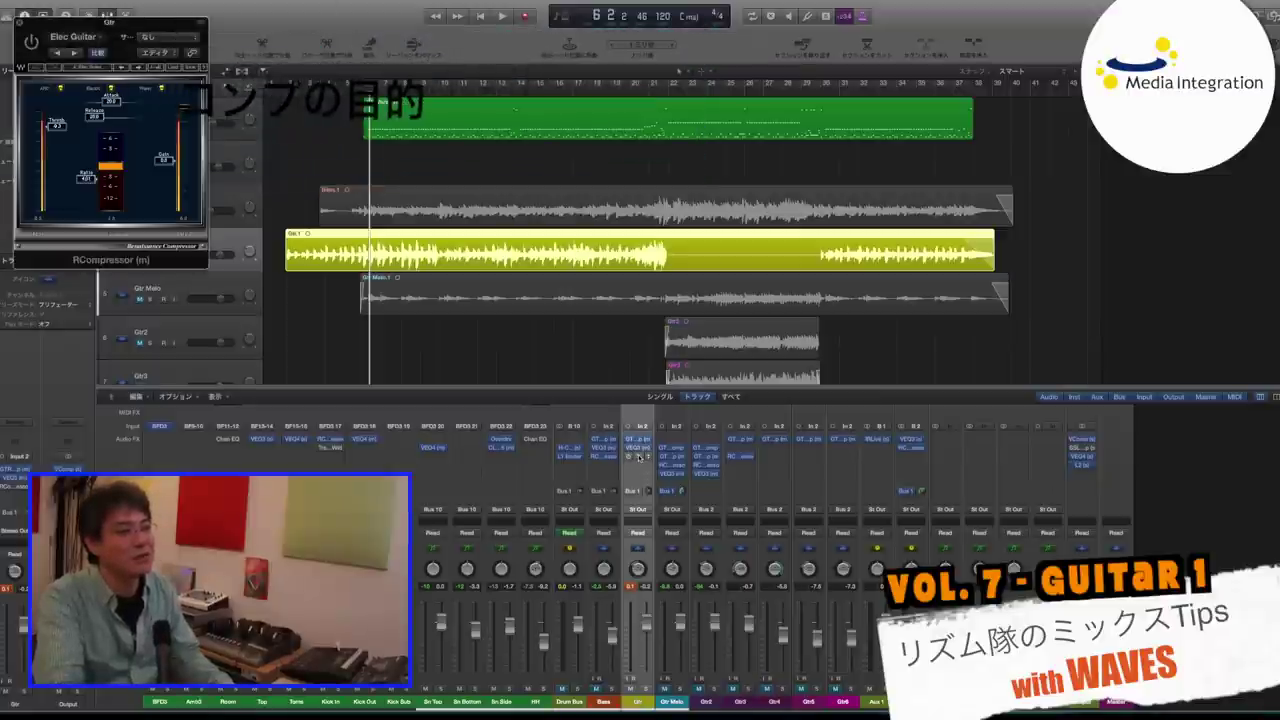
drag(108, 24, 620, 392)
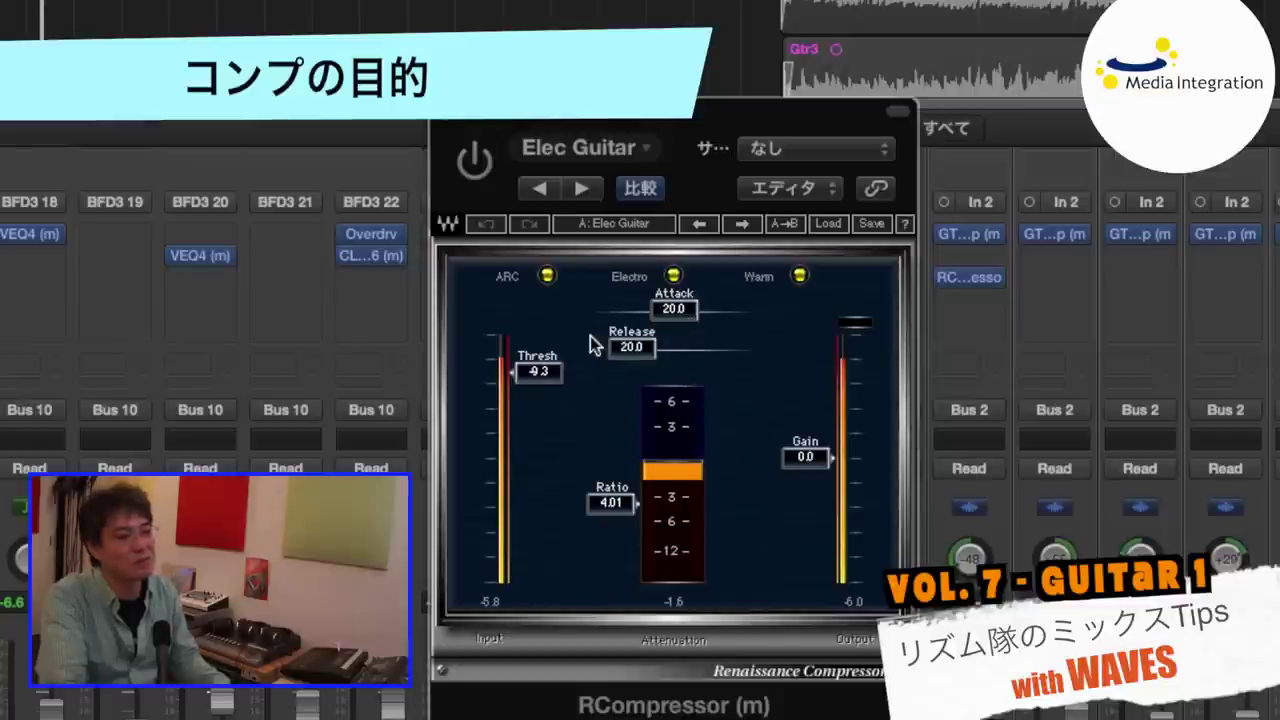
- Enable RCompressor, toggle it during playback to compare the compressed and uncompressed guitar, and close its window
click(475, 165)
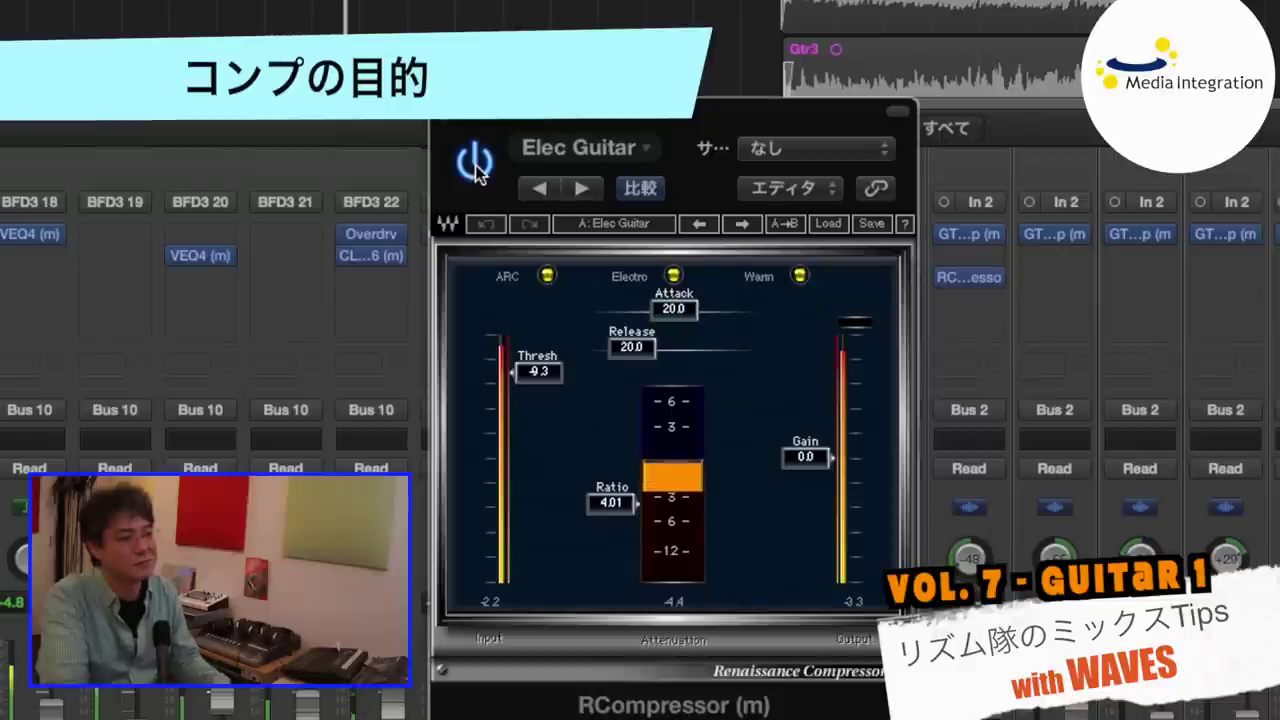
click(476, 165)
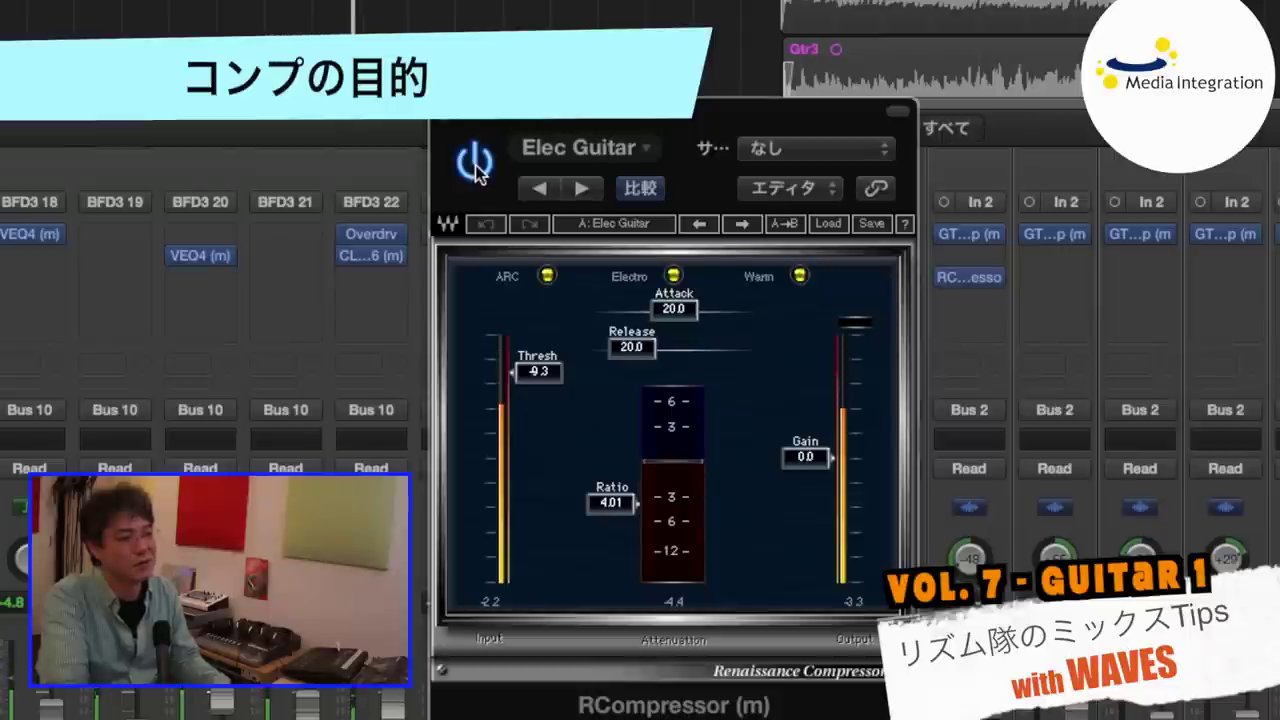
click(445, 112)
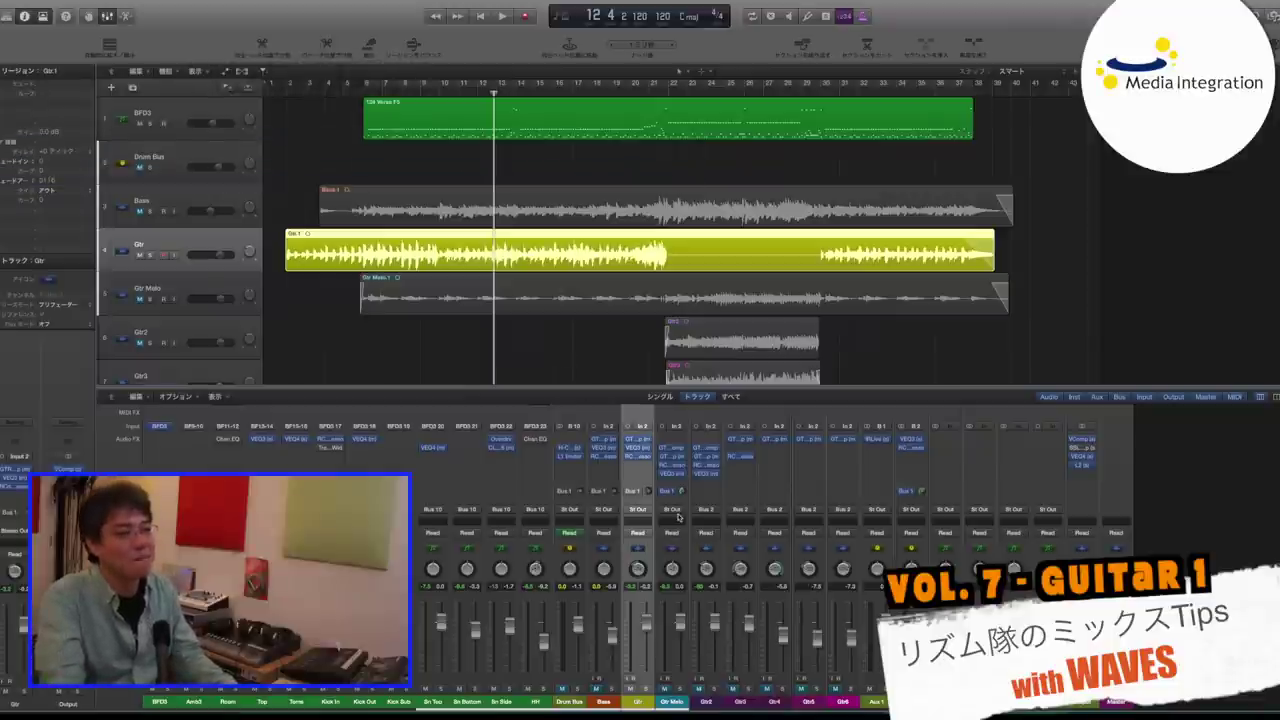
- Open the Gtr channel's VEQ3 and RCompressor together and arrange their windows to examine the plug-in order
click(637, 449)
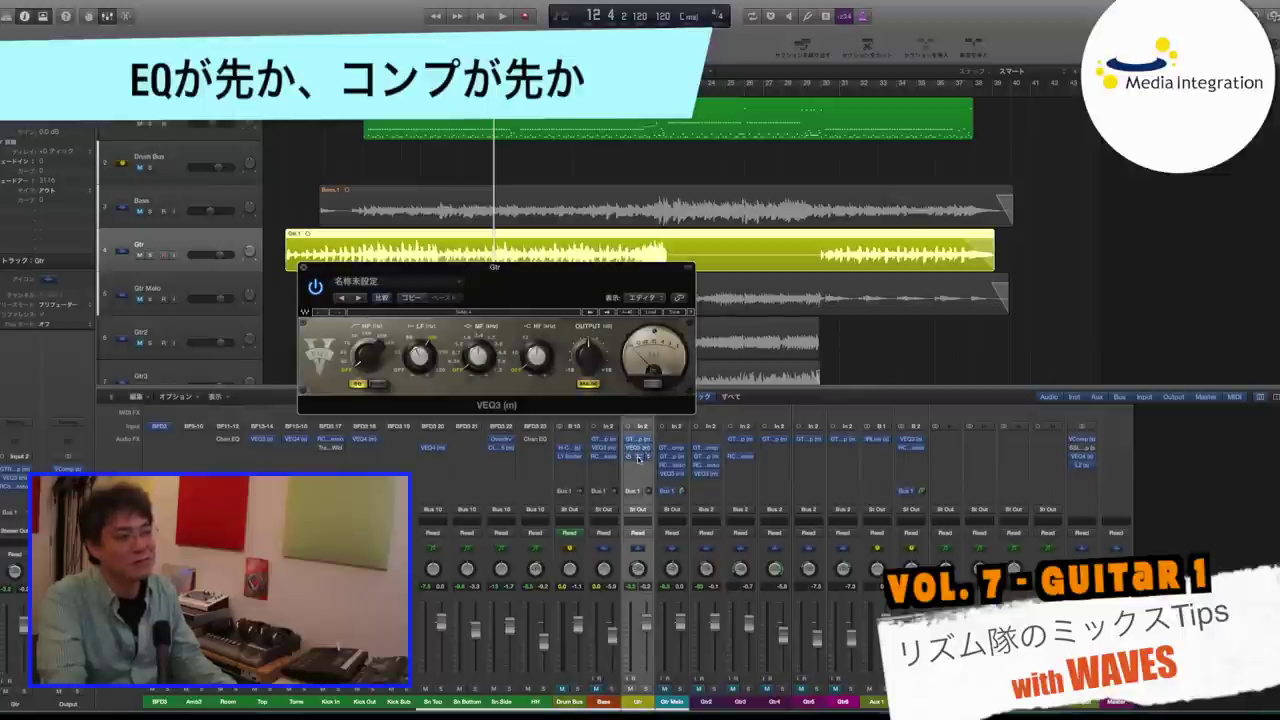
click(637, 457)
drag(628, 400, 493, 436)
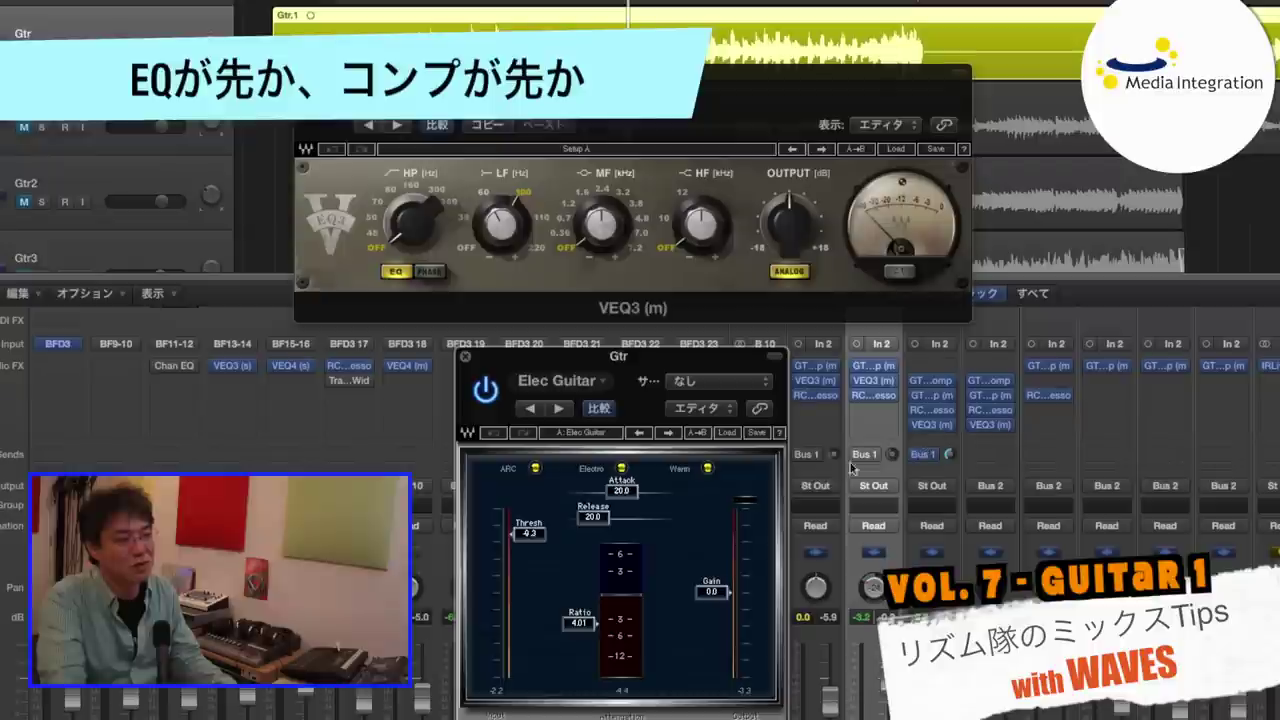
drag(648, 364, 615, 343)
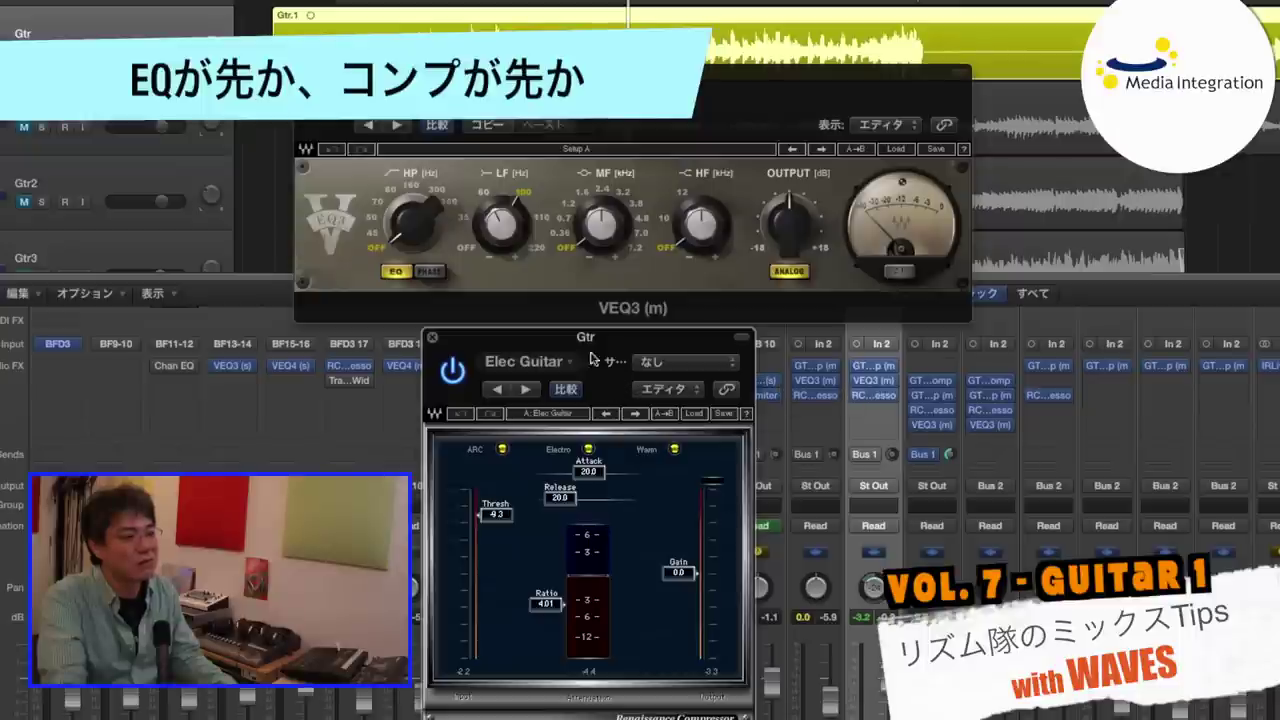
drag(585, 343, 628, 343)
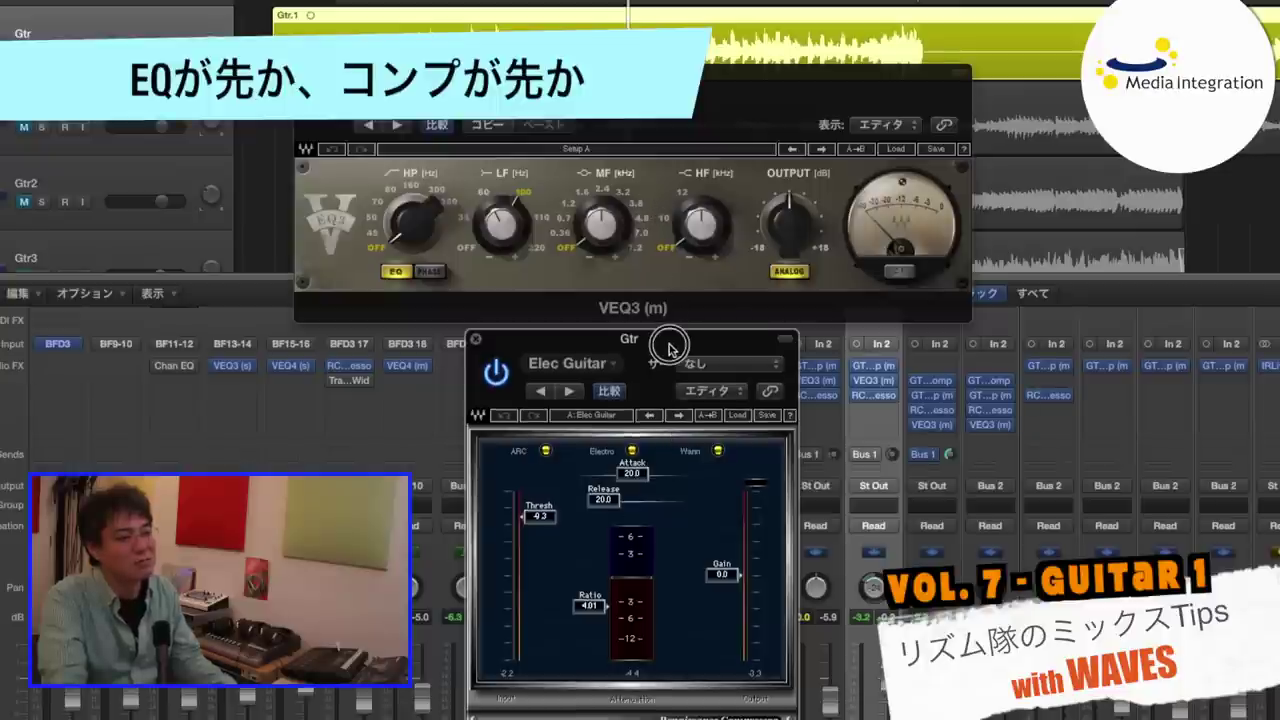
drag(663, 346, 697, 354)
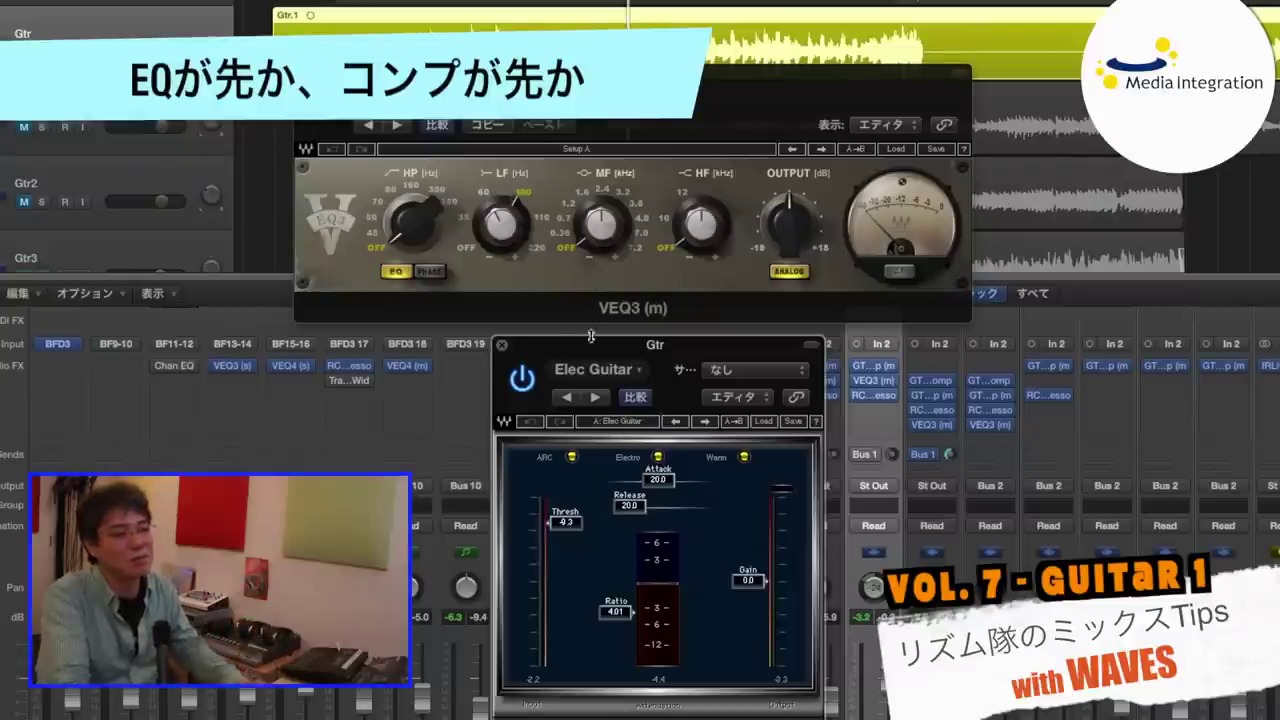
drag(655, 345, 549, 351)
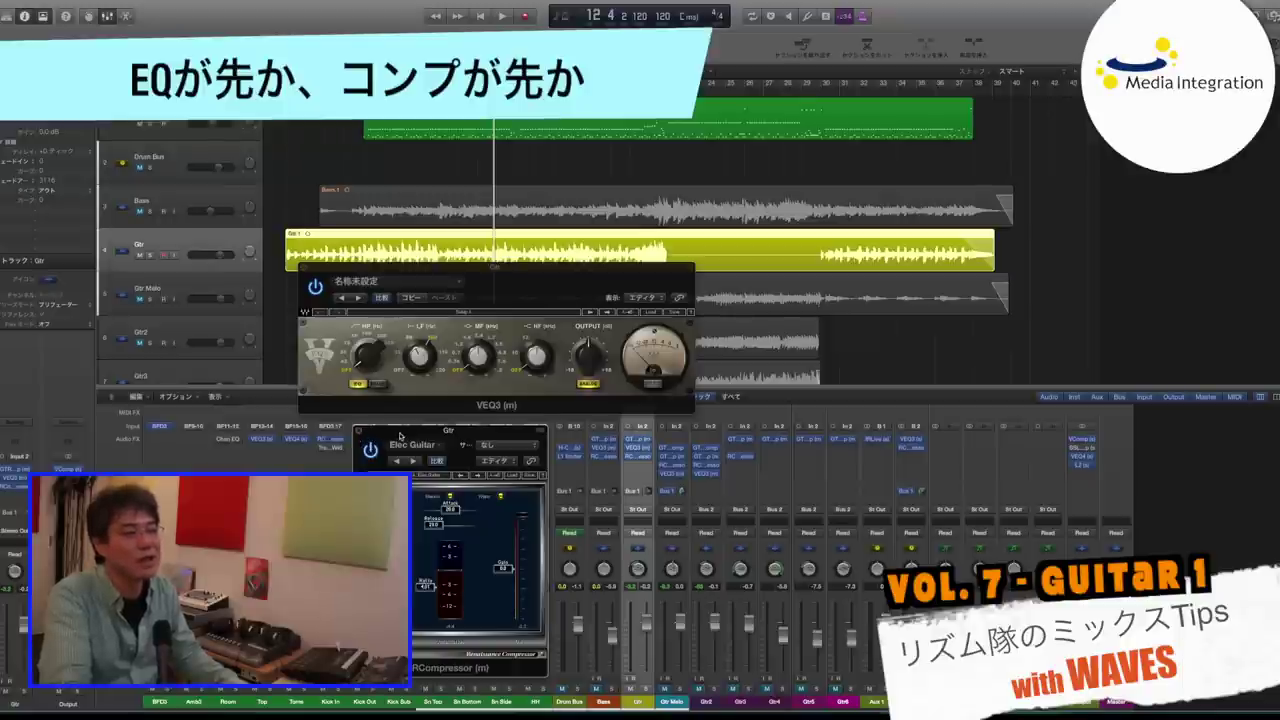
- Place the RCompressor window above the VEQ3 window, then move VEQ3 aside to clear the Gtr channel's insert slots
drag(399, 436, 418, 122)
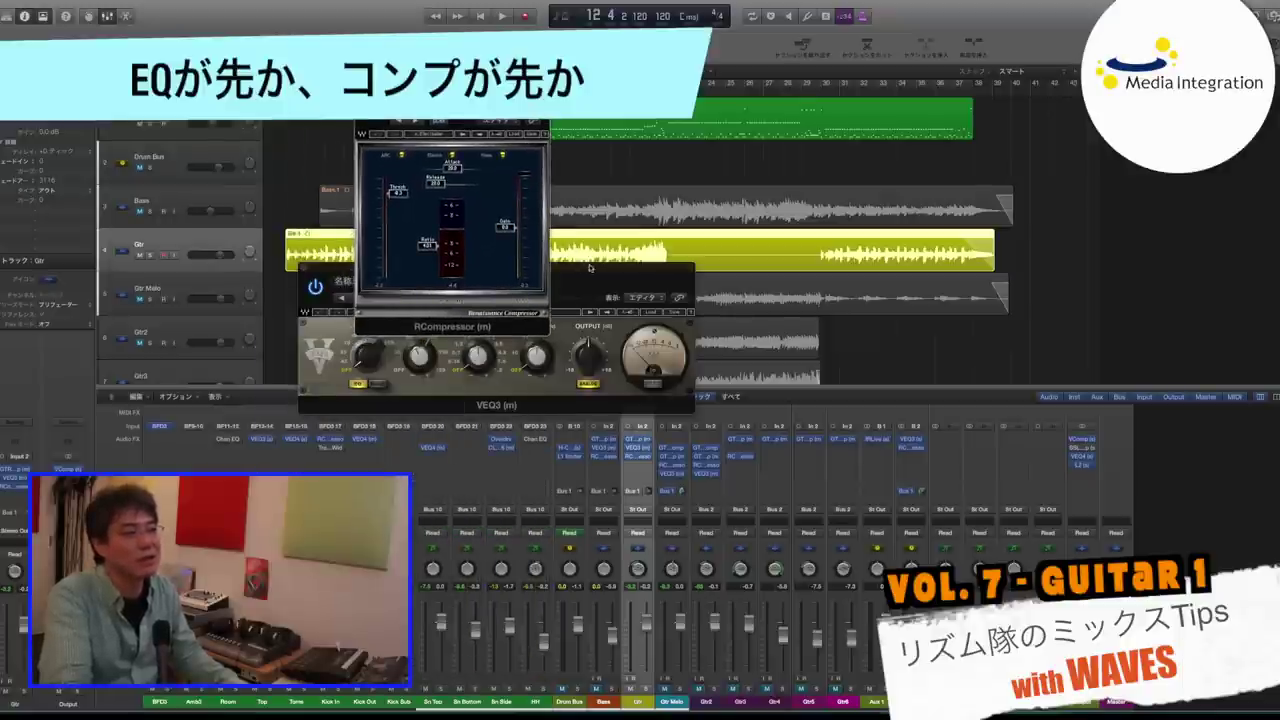
drag(590, 268, 588, 332)
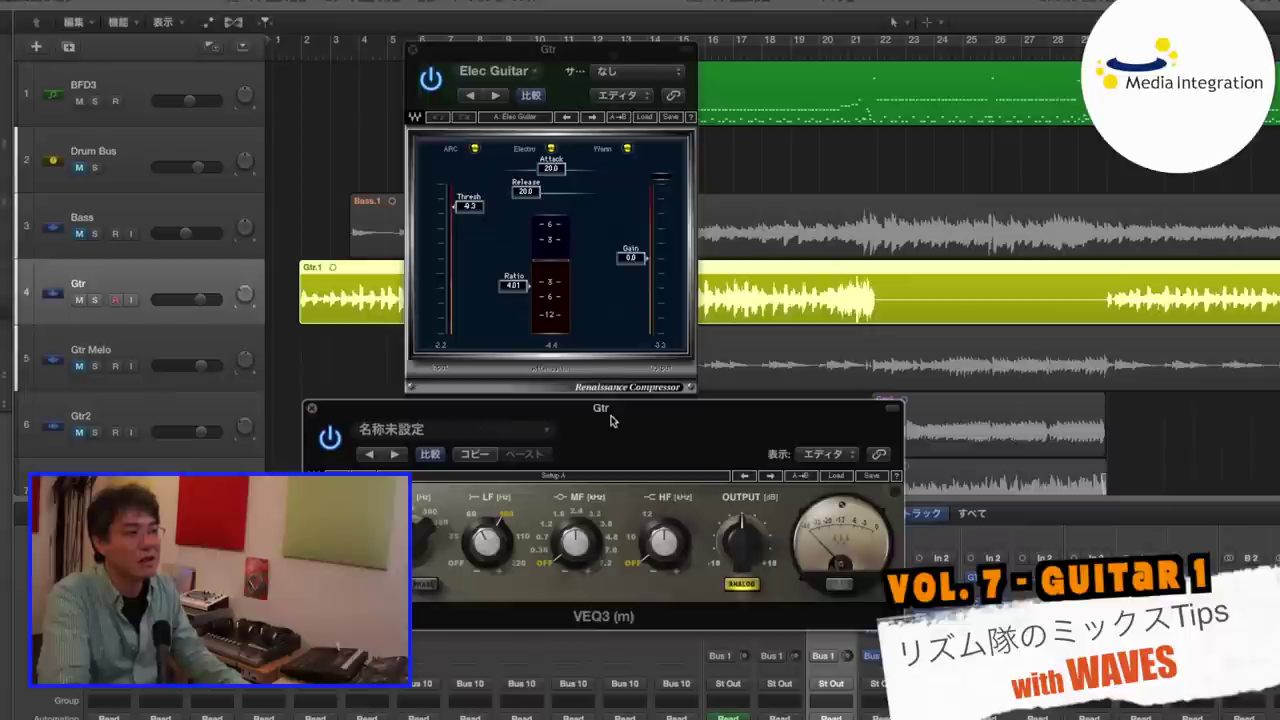
drag(605, 413, 335, 324)
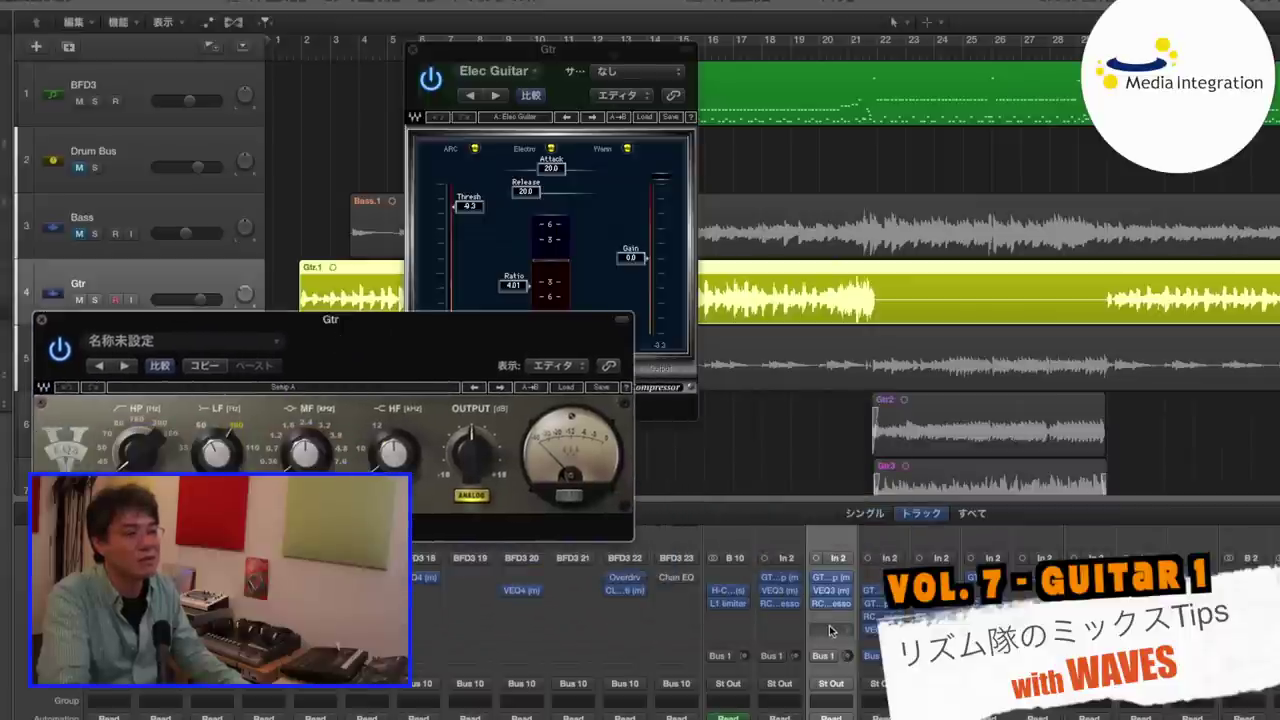